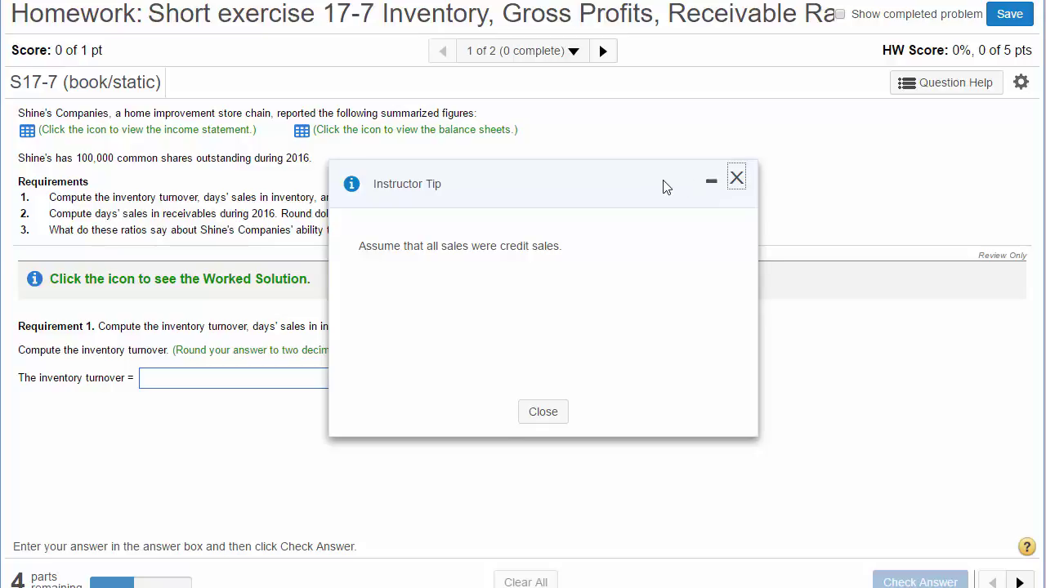
Step: Read the instructor tip for exercise S17-7, reopening it from the question help before dismissing it
{"action": "left_click_drag", "start_coordinate": [663, 187], "coordinate": [668, 179]}
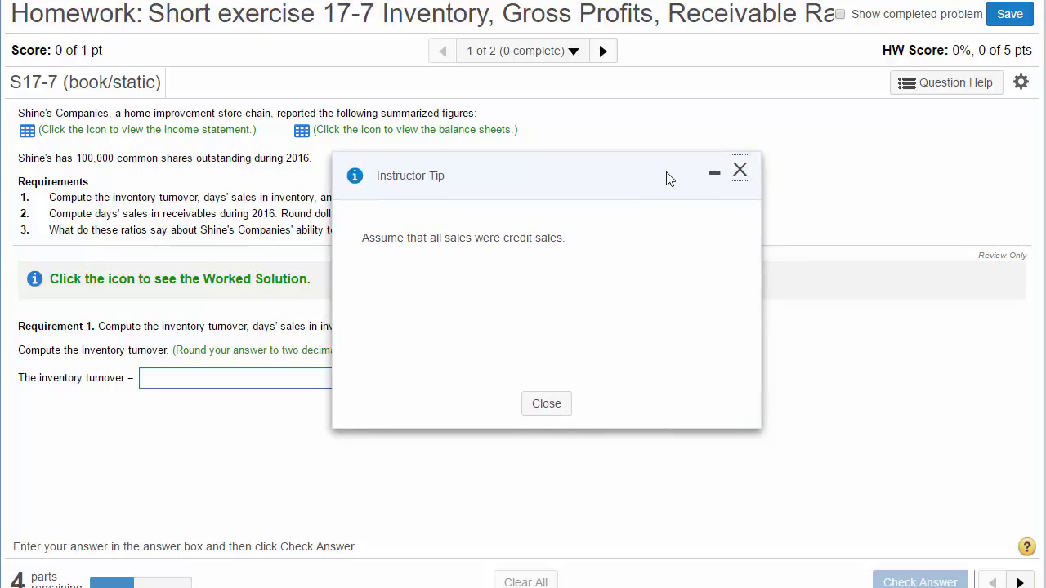
{"action": "left_click", "coordinate": [740, 170]}
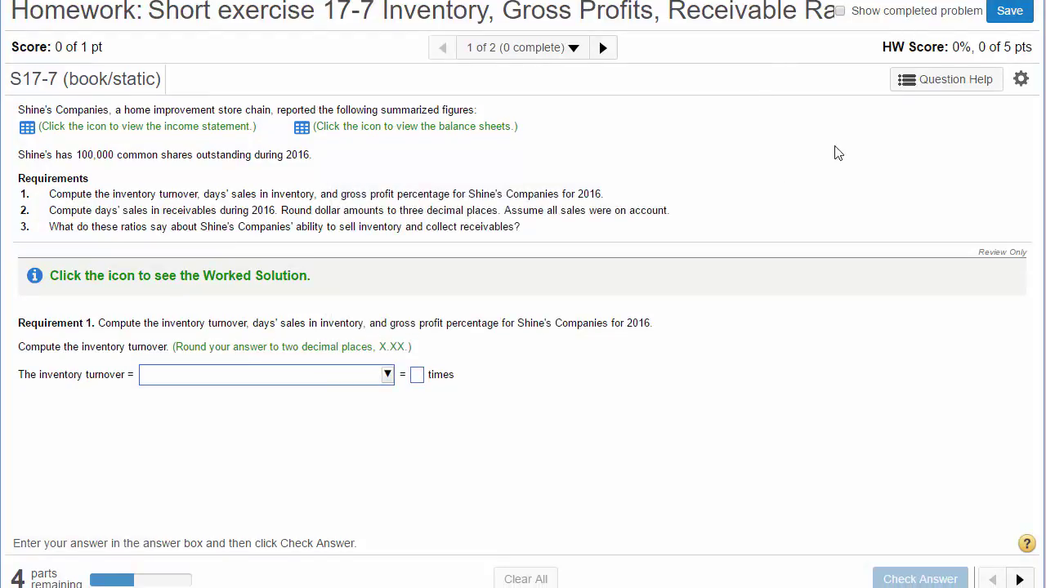
{"action": "left_click", "coordinate": [954, 80]}
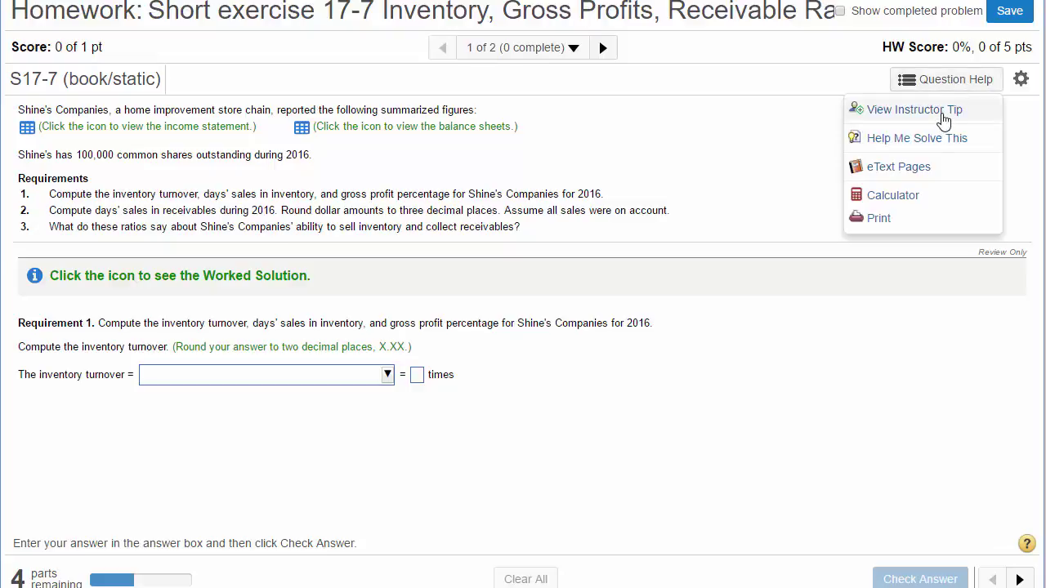
{"action": "left_click", "coordinate": [944, 115]}
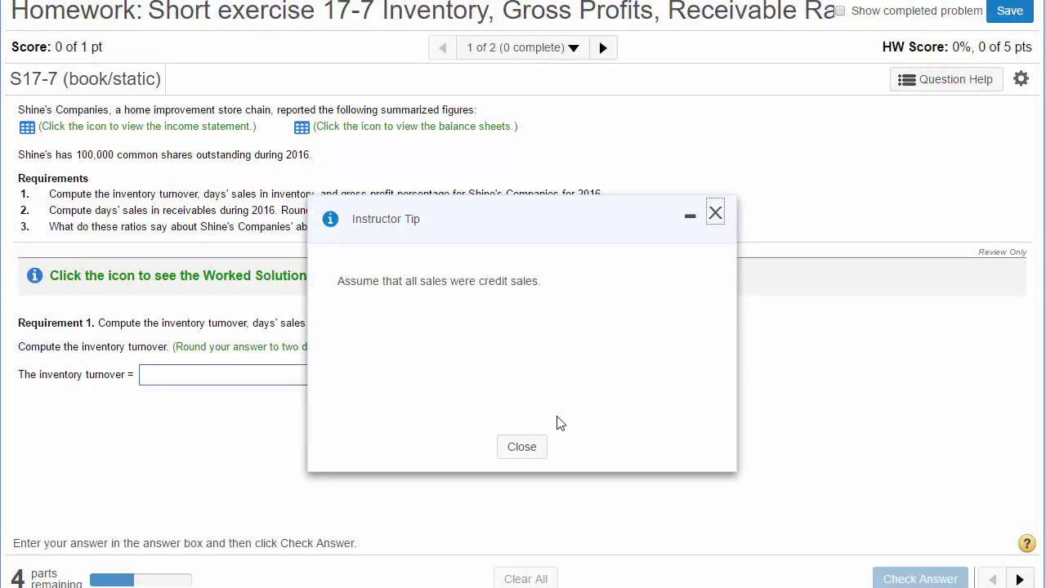
{"action": "left_click", "coordinate": [534, 448]}
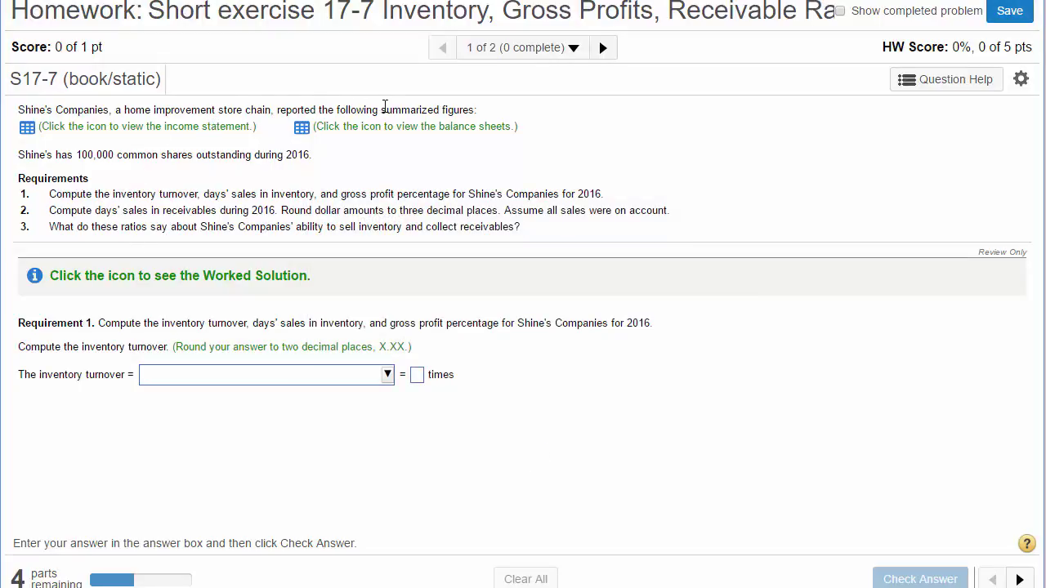
Step: Open the income statement and balance sheet data tables and arrange them side by side below the inventory turnover question
{"action": "left_click", "coordinate": [28, 129]}
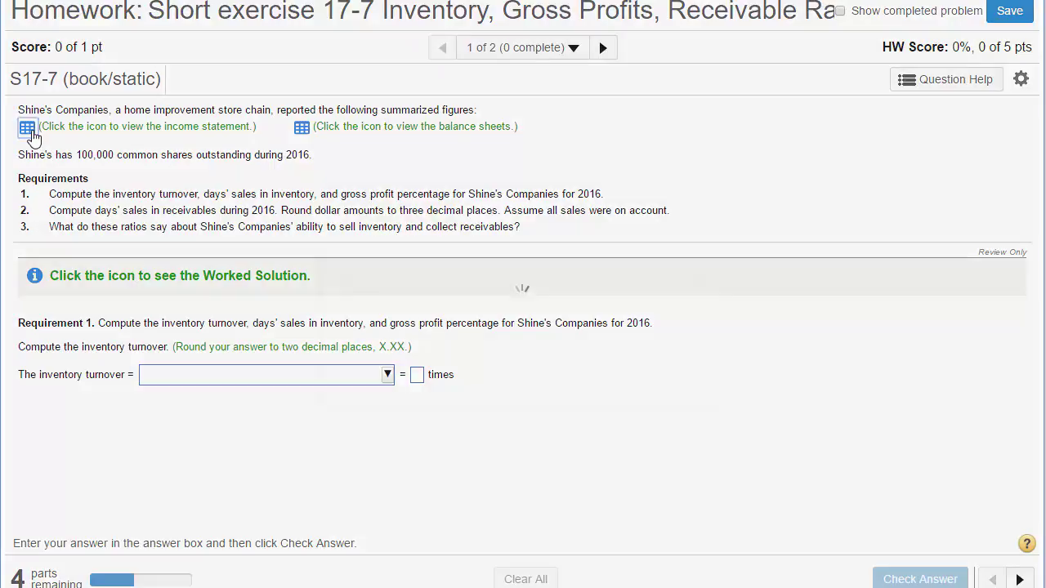
{"action": "left_click", "coordinate": [300, 129]}
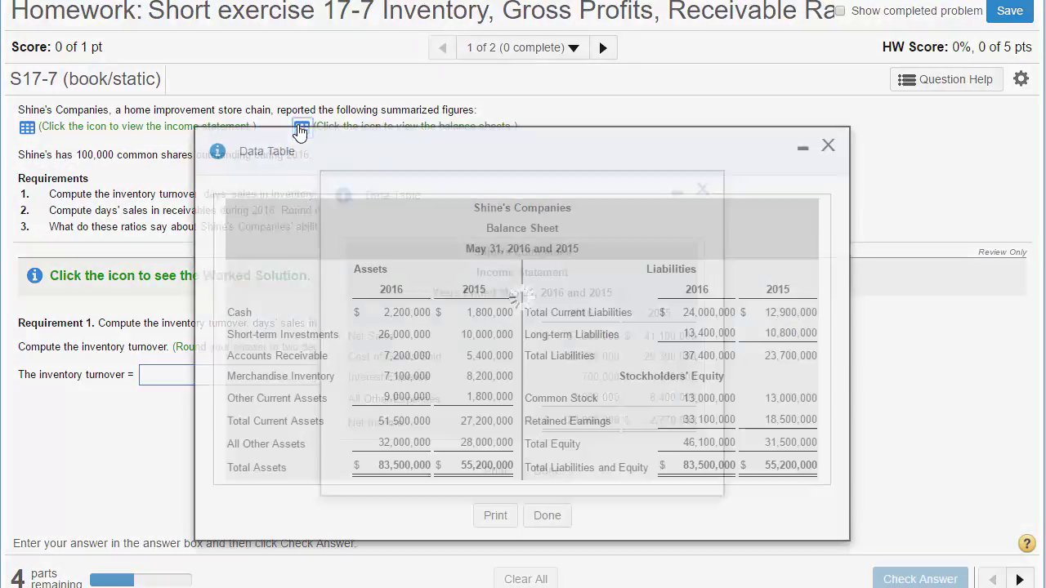
{"action": "left_click_drag", "start_coordinate": [413, 160], "coordinate": [618, 375]}
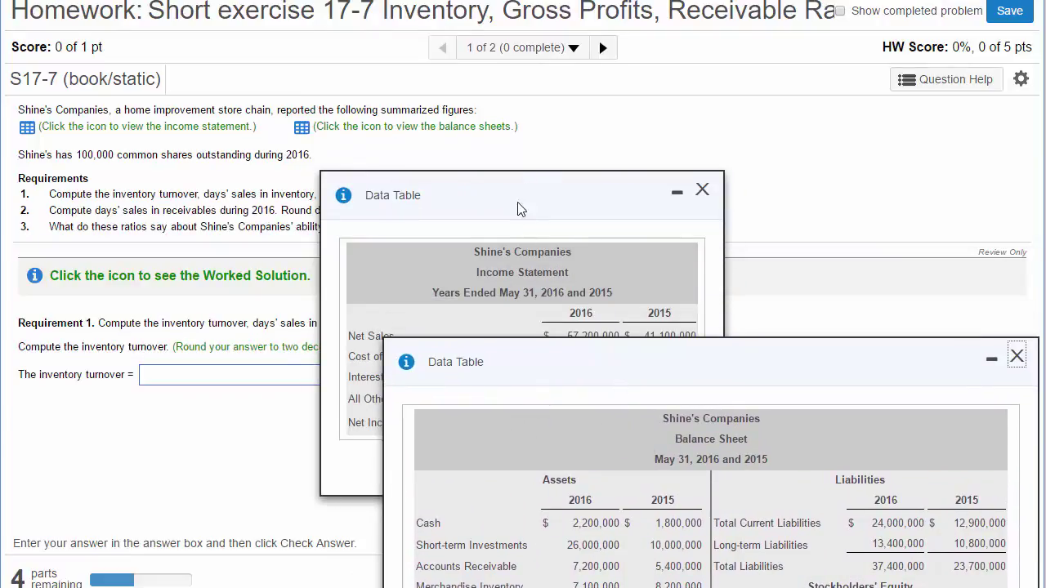
{"action": "left_click_drag", "start_coordinate": [516, 193], "coordinate": [206, 461]}
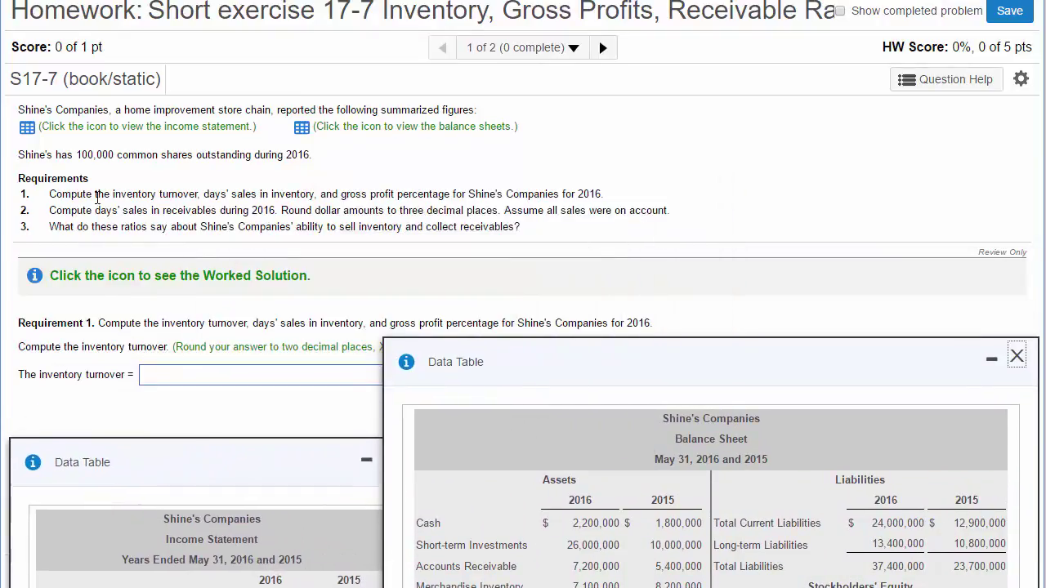
{"action": "left_click_drag", "start_coordinate": [115, 156], "coordinate": [311, 155]}
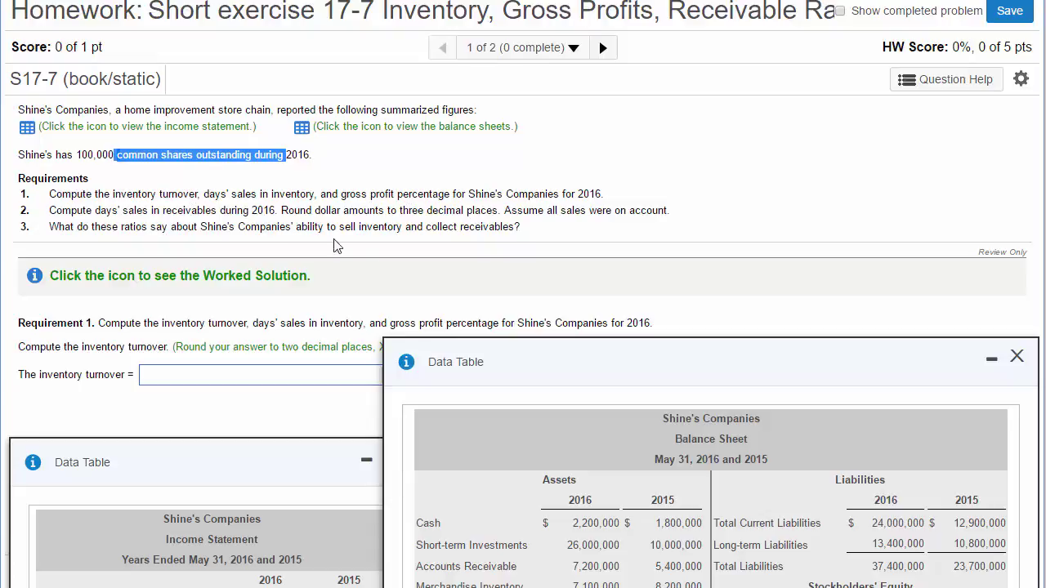
{"action": "left_click_drag", "start_coordinate": [553, 360], "coordinate": [607, 439]}
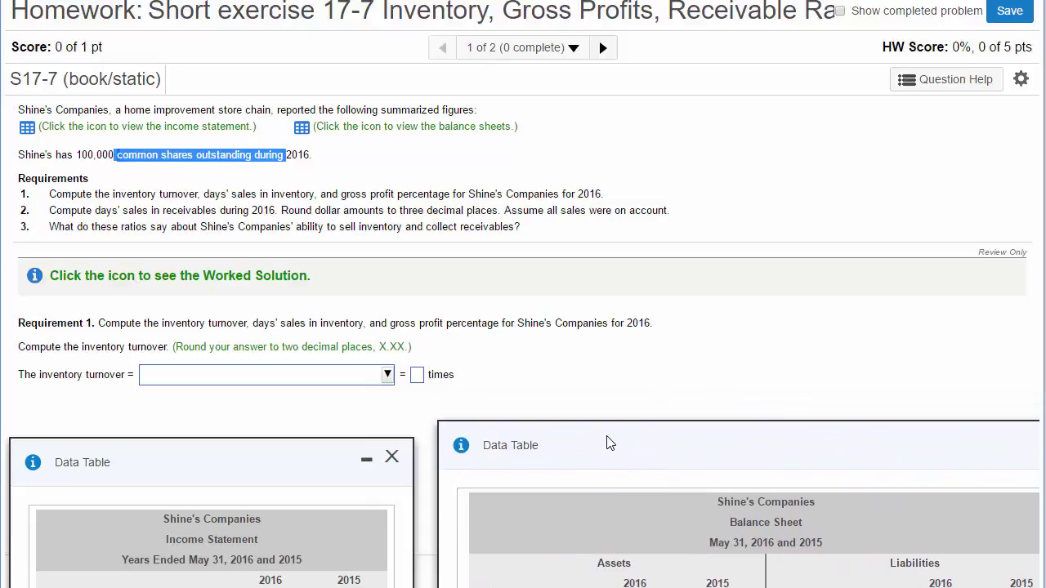
Step: Choose "Cost of goods sold / Average merchandise inventory" as the inventory turnover formula for Requirement 1
{"action": "left_click_drag", "start_coordinate": [98, 324], "coordinate": [648, 326]}
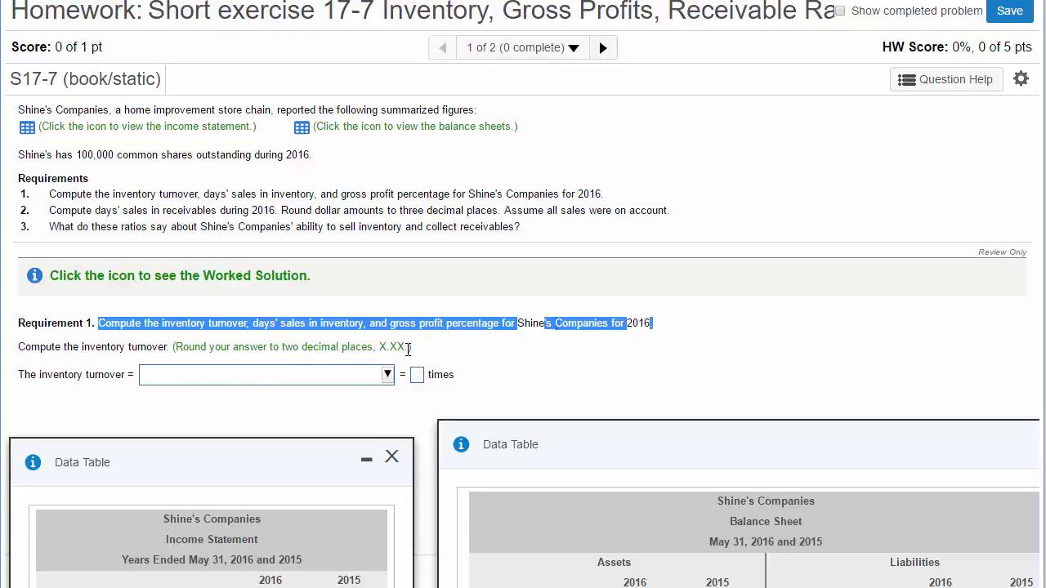
{"action": "left_click_drag", "start_coordinate": [409, 347], "coordinate": [176, 349]}
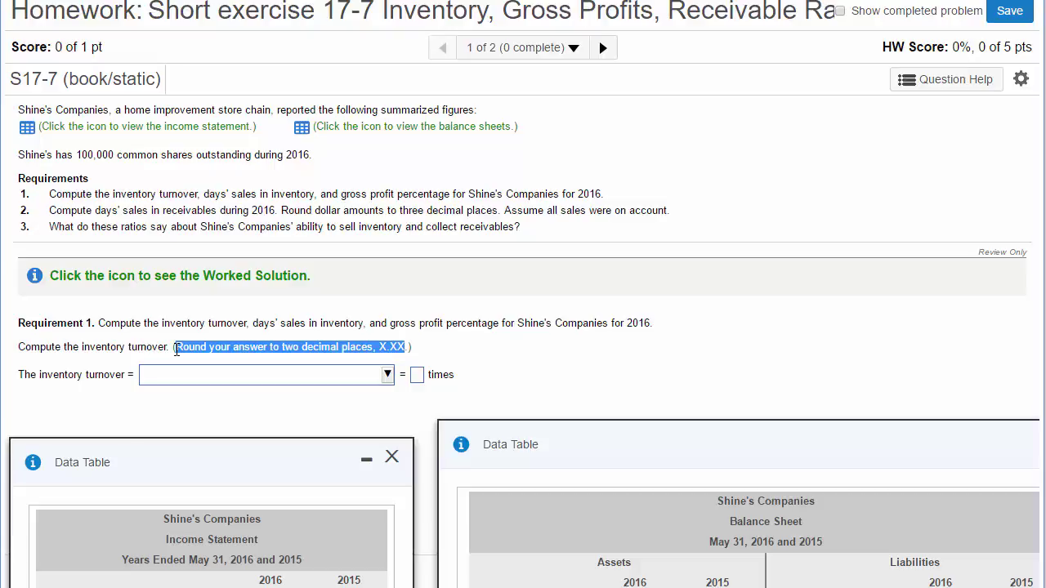
{"action": "left_click", "coordinate": [227, 376]}
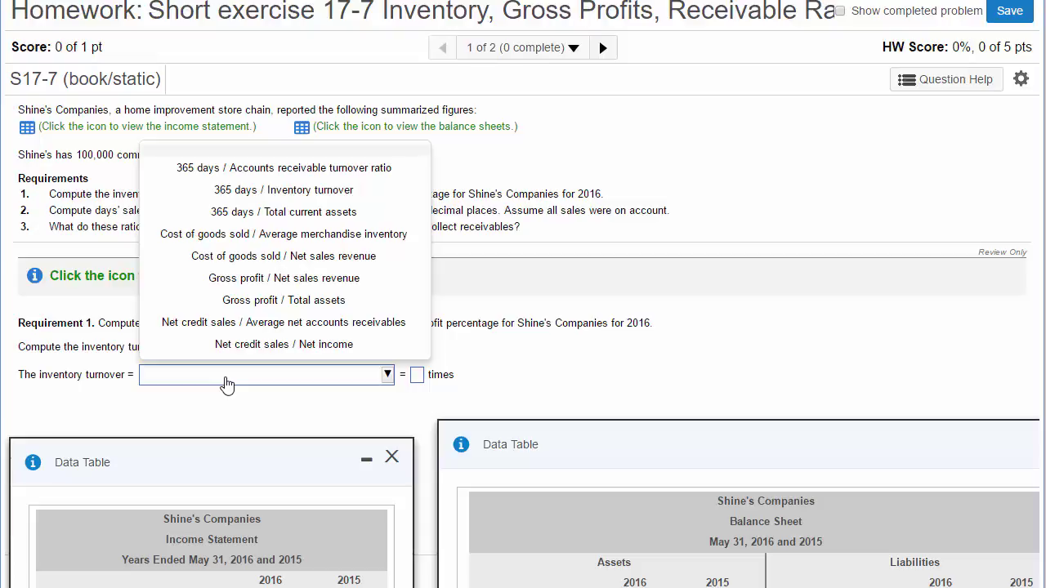
{"action": "left_click", "coordinate": [280, 235]}
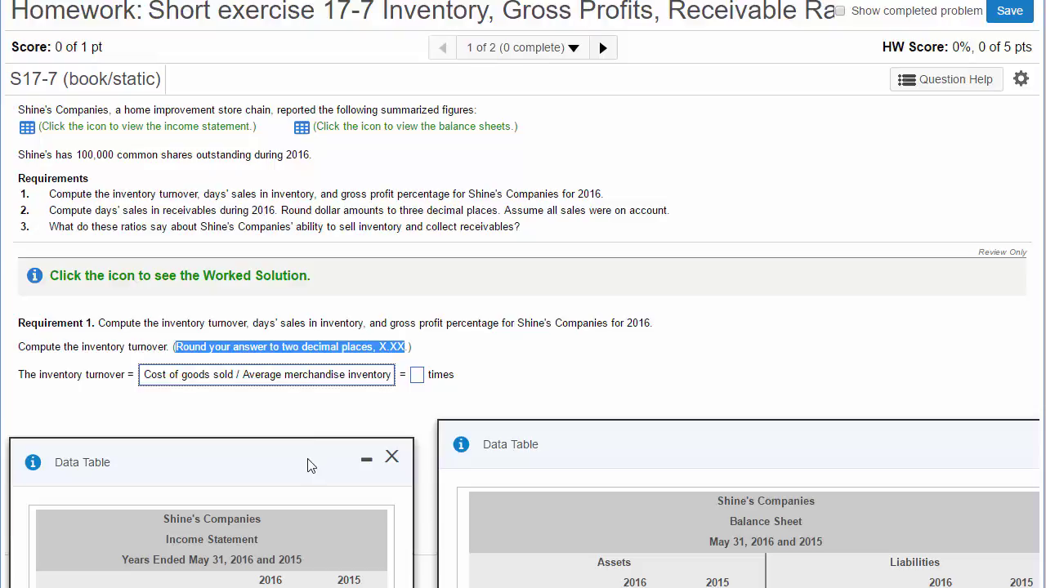
Step: Look up the 2016 cost of goods sold in the income statement and both years' merchandise inventory in the balance sheet
{"action": "left_click_drag", "start_coordinate": [309, 466], "coordinate": [300, 433]}
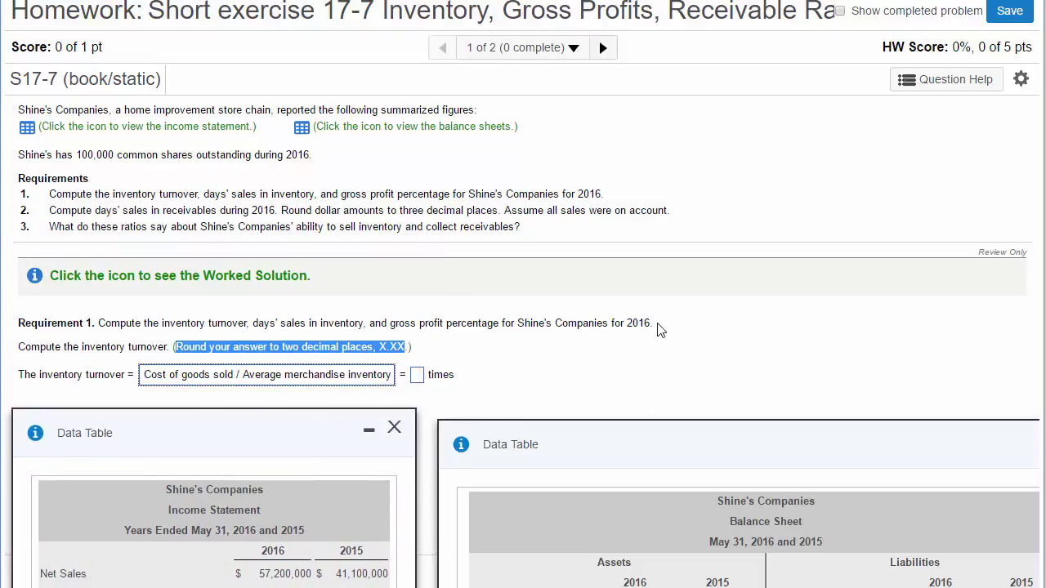
{"action": "left_click_drag", "start_coordinate": [656, 325], "coordinate": [545, 323]}
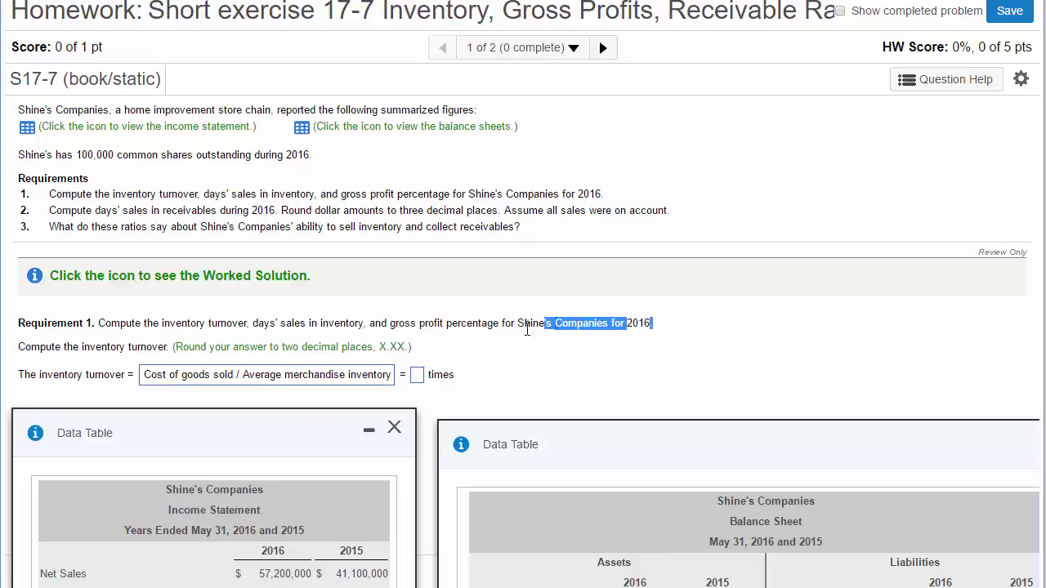
{"action": "left_click_drag", "start_coordinate": [296, 441], "coordinate": [328, 186]}
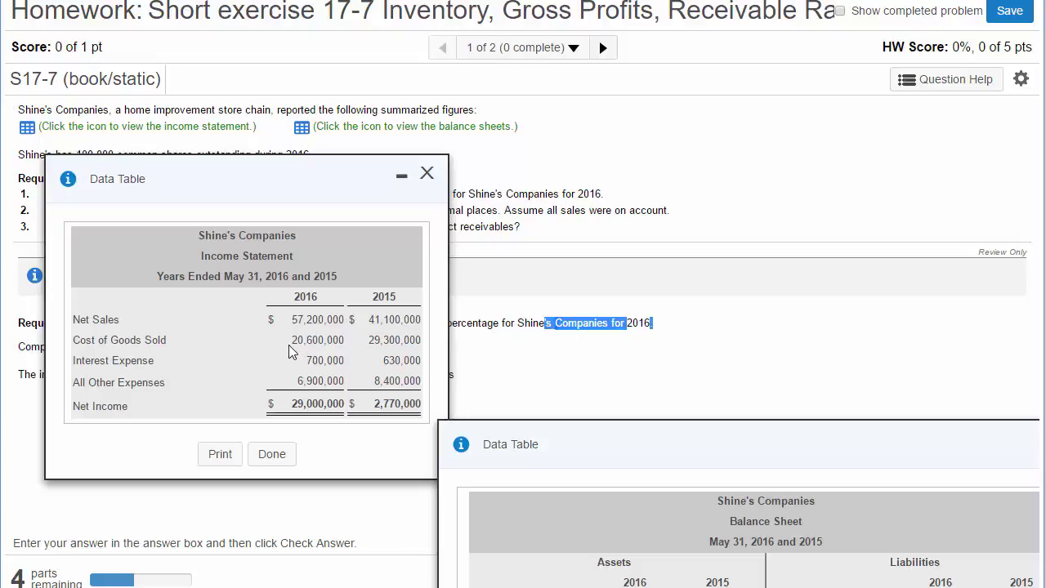
{"action": "left_click_drag", "start_coordinate": [290, 341], "coordinate": [348, 340]}
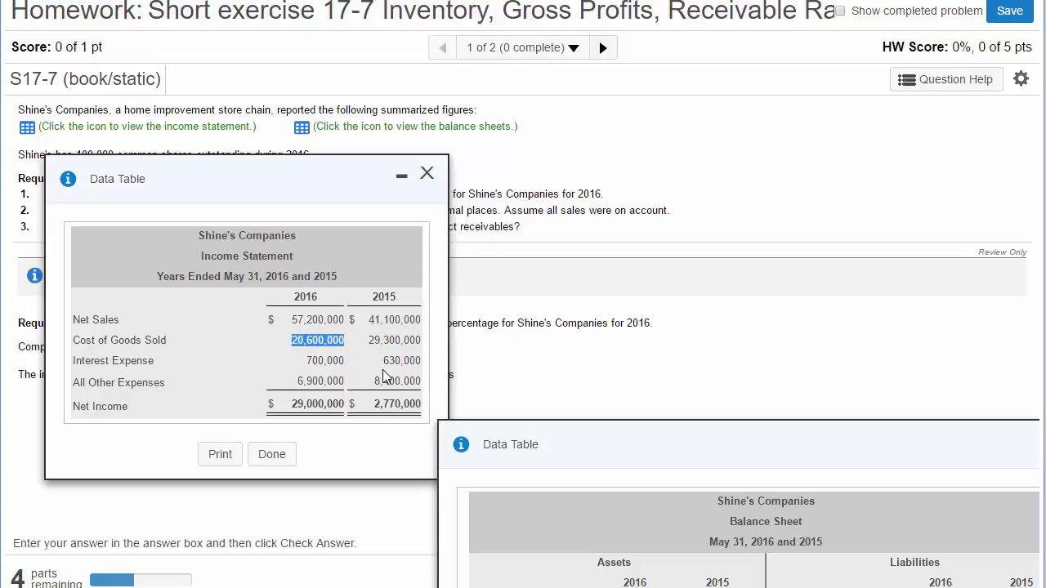
{"action": "left_click_drag", "start_coordinate": [311, 178], "coordinate": [285, 431]}
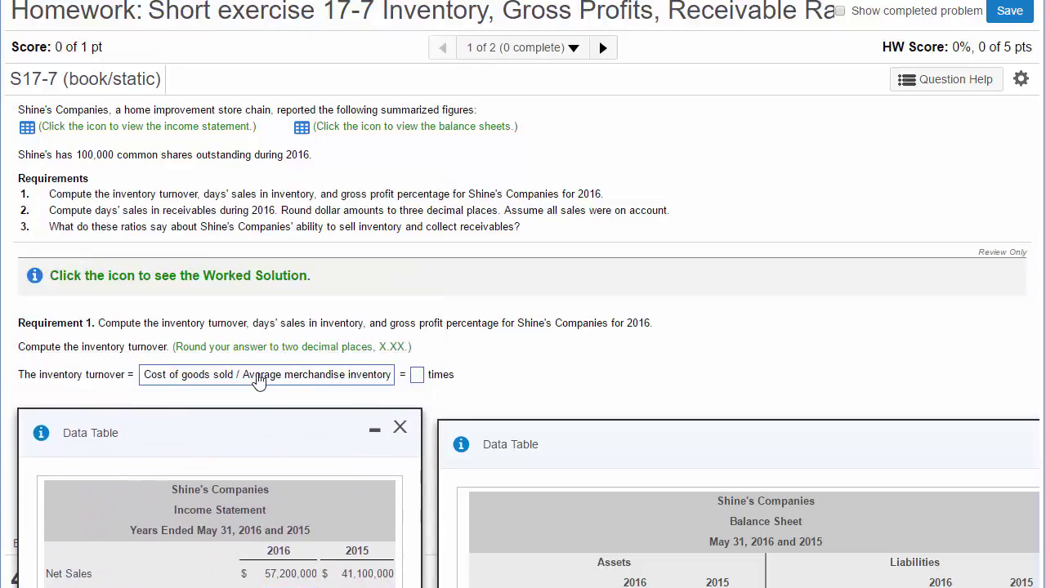
{"action": "left_click_drag", "start_coordinate": [643, 449], "coordinate": [599, 172]}
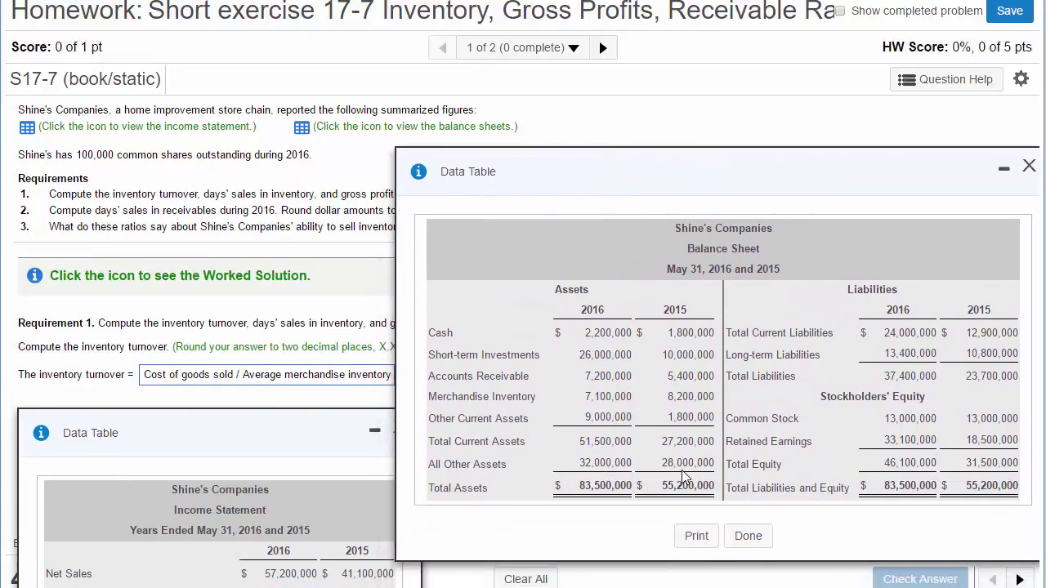
{"action": "left_click_drag", "start_coordinate": [585, 396], "coordinate": [716, 399]}
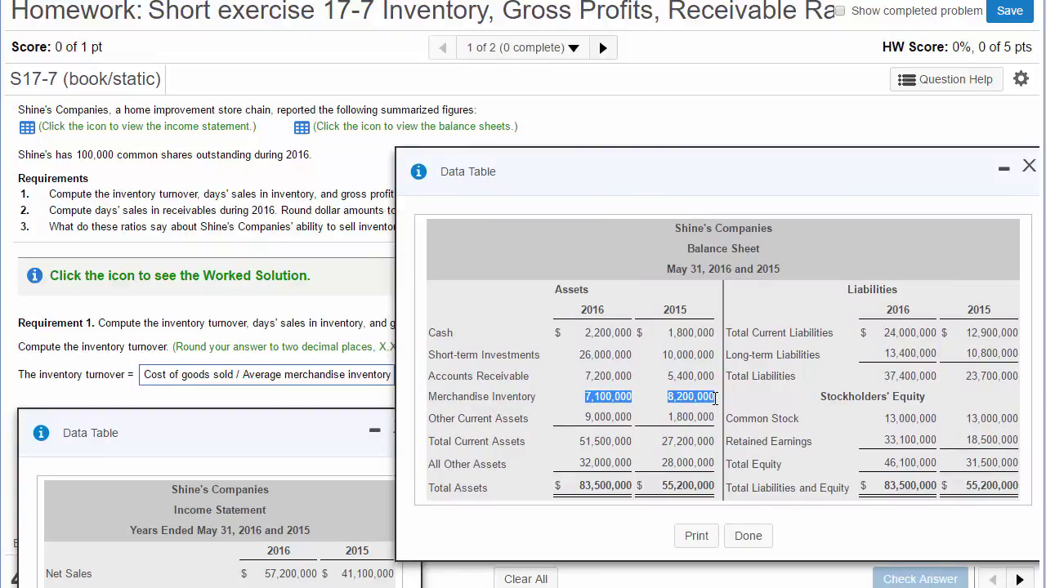
{"action": "key", "text": "ctrl+c"}
Step: Switch to the Snagit capture and review the worked inventory turnover calculation for 2016
{"action": "key", "text": "alt+Tab"}
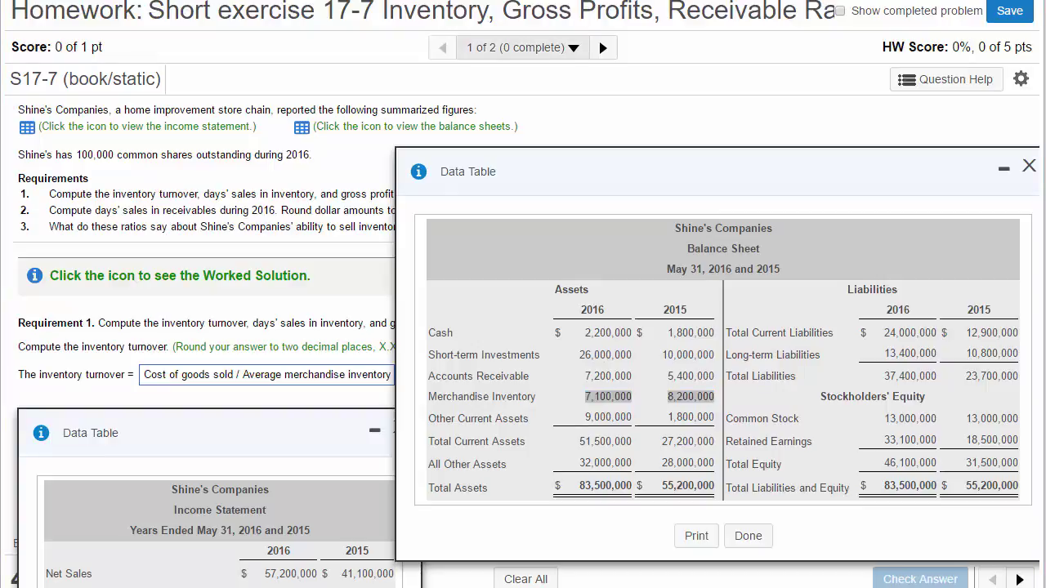
{"action": "left_click_drag", "start_coordinate": [564, 585], "coordinate": [494, 6]}
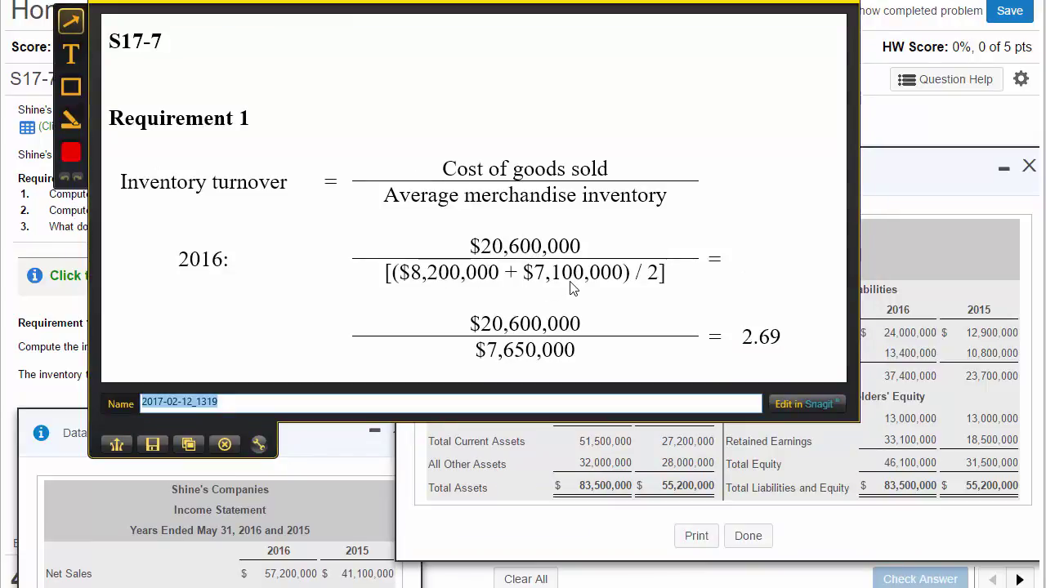
{"action": "left_click_drag", "start_coordinate": [629, 72], "coordinate": [621, 17]}
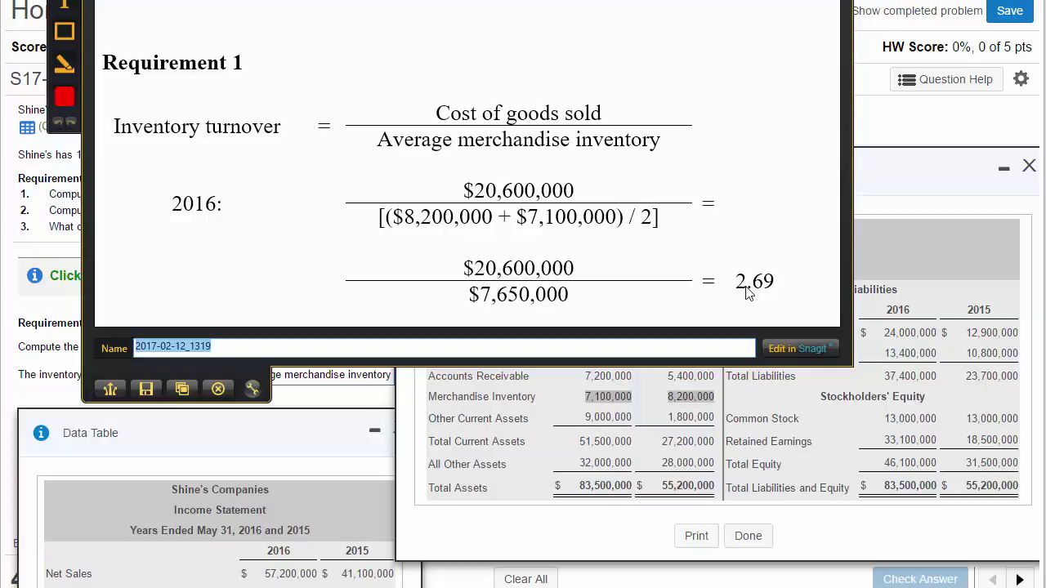
{"action": "left_click_drag", "start_coordinate": [670, 27], "coordinate": [679, 472]}
Step: Enter 2.69 times as the inventory turnover, check the answer and dismiss the feedback
{"action": "left_click_drag", "start_coordinate": [673, 171], "coordinate": [927, 357]}
{"action": "left_click", "coordinate": [417, 374]}
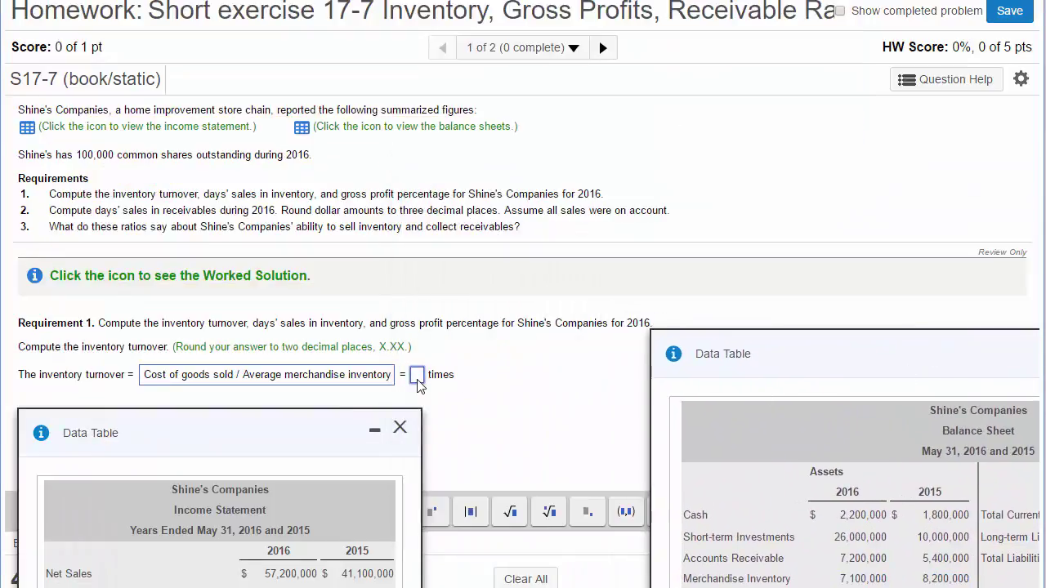
{"action": "type", "text": "2.69"}
{"action": "left_click_drag", "start_coordinate": [719, 341], "coordinate": [619, 117]}
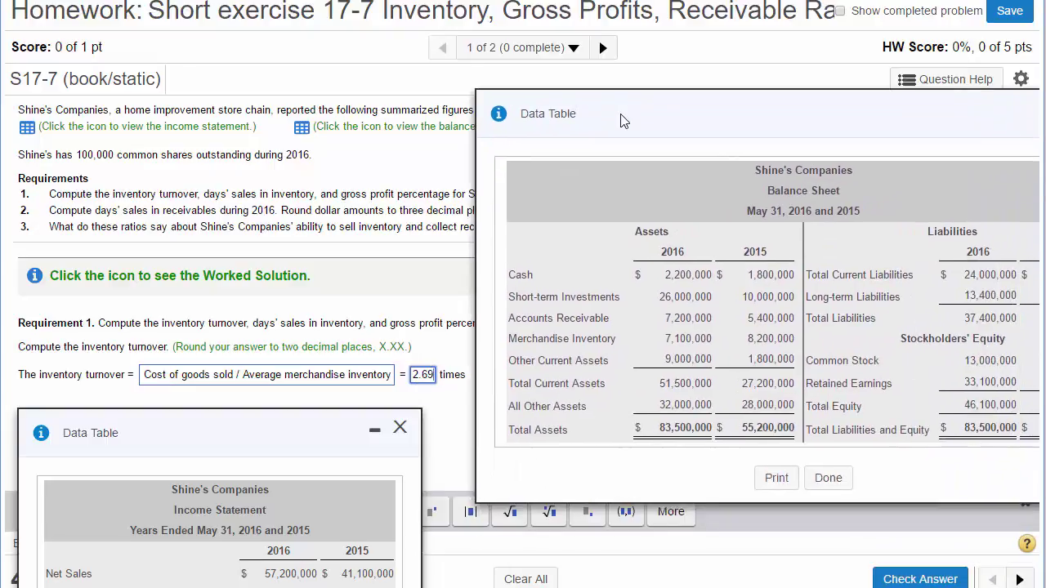
{"action": "left_click", "coordinate": [932, 579]}
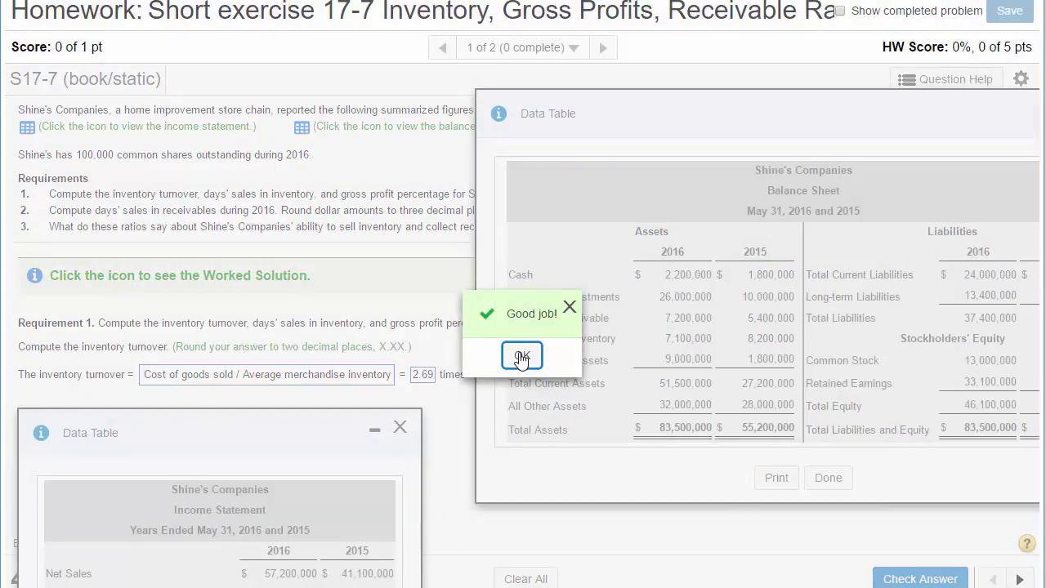
{"action": "left_click", "coordinate": [521, 355]}
Step: Move the data tables clear of the new question and choose "365 days / Inventory turnover" as the days' sales in inventory formula
{"action": "left_click_drag", "start_coordinate": [337, 439], "coordinate": [352, 490]}
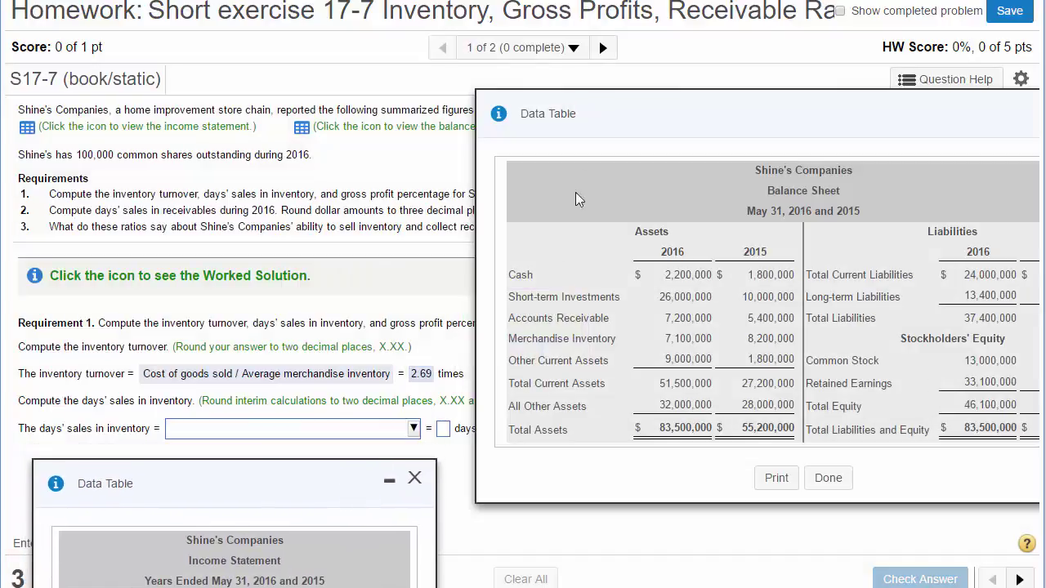
{"action": "left_click_drag", "start_coordinate": [627, 120], "coordinate": [928, 115]}
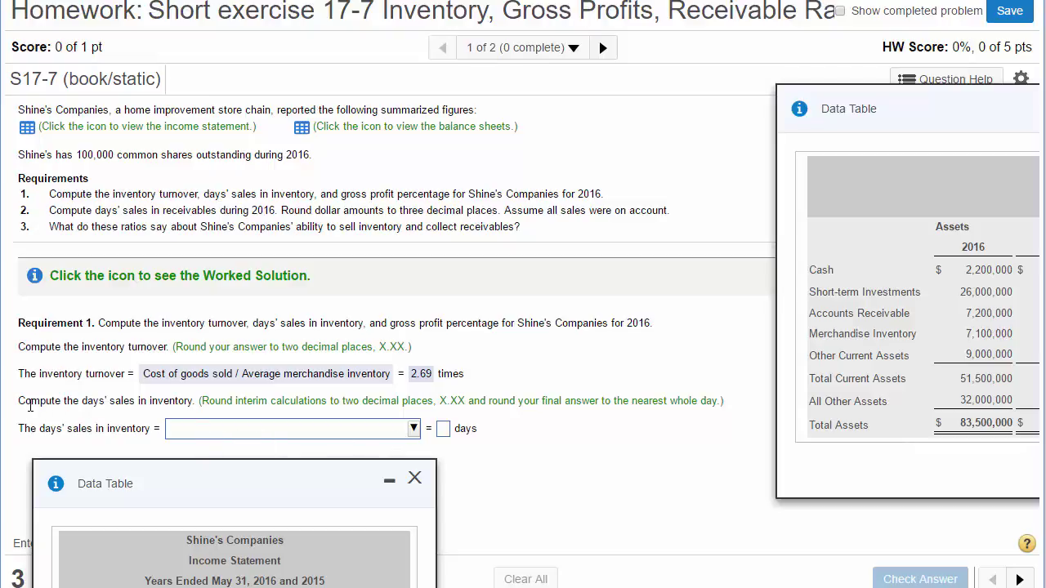
{"action": "left_click_drag", "start_coordinate": [19, 403], "coordinate": [197, 406]}
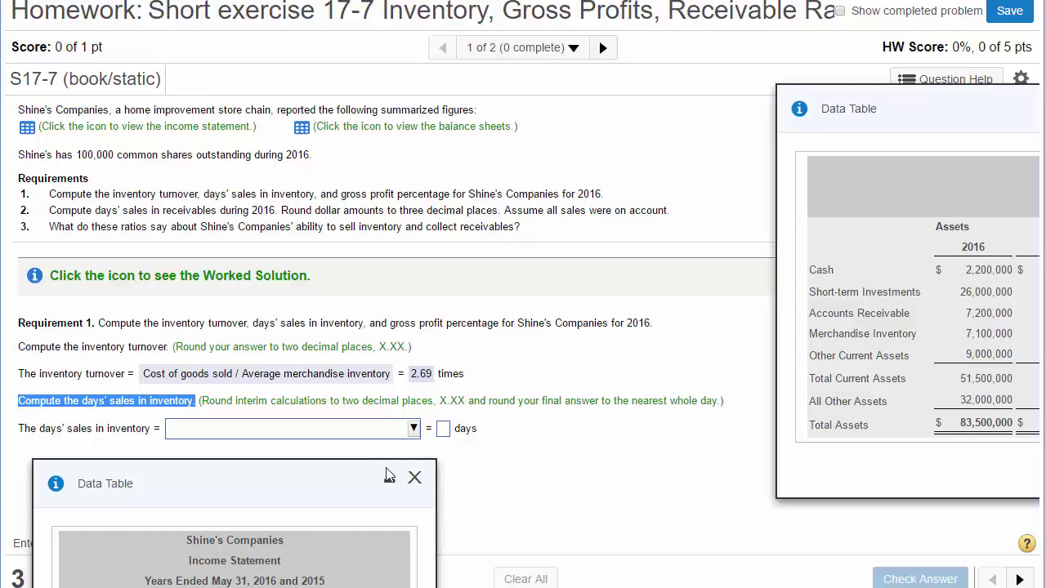
{"action": "left_click_drag", "start_coordinate": [337, 486], "coordinate": [405, 50]}
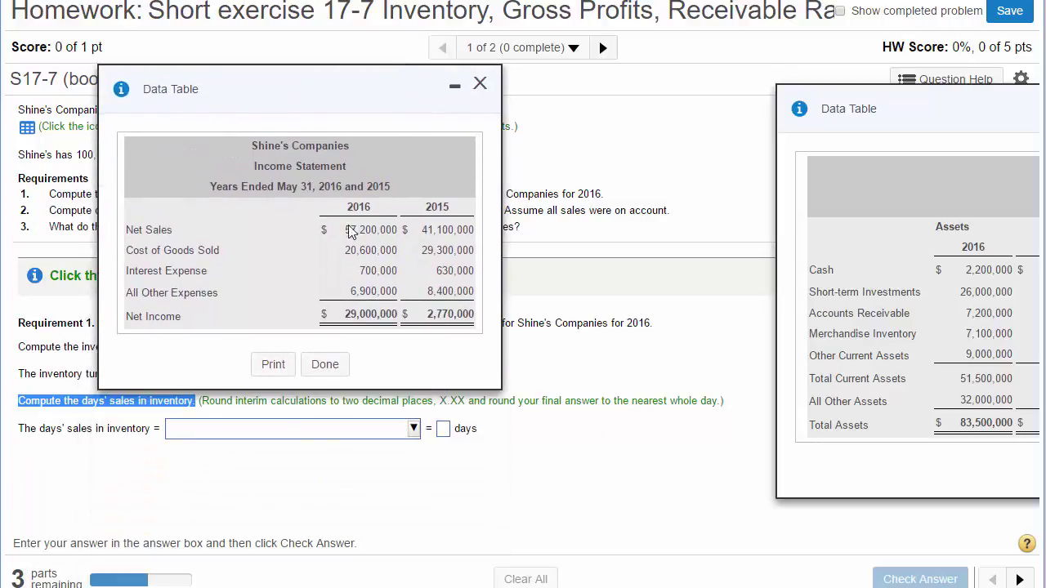
{"action": "left_click", "coordinate": [284, 434]}
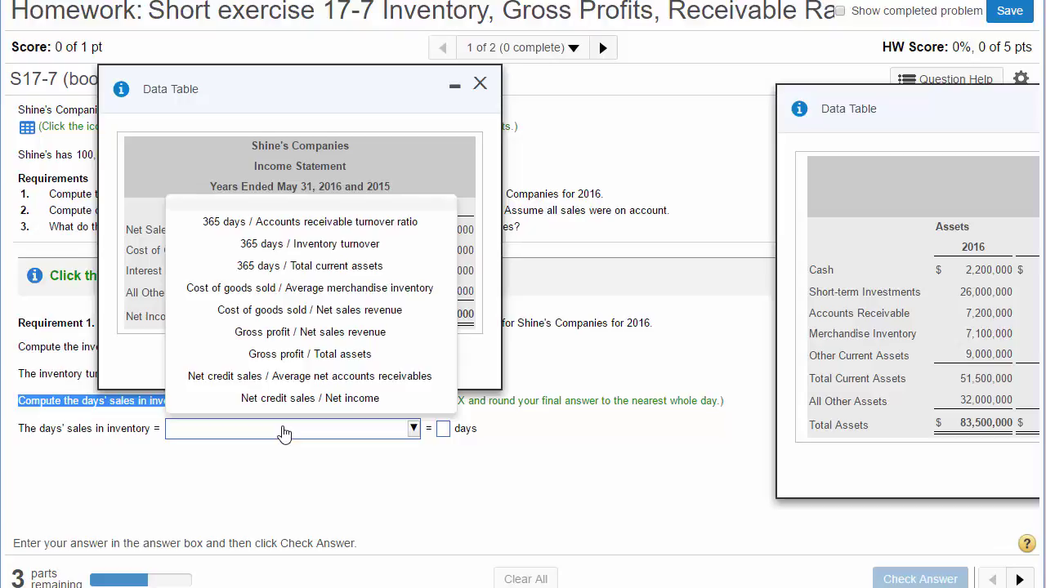
{"action": "left_click", "coordinate": [326, 245]}
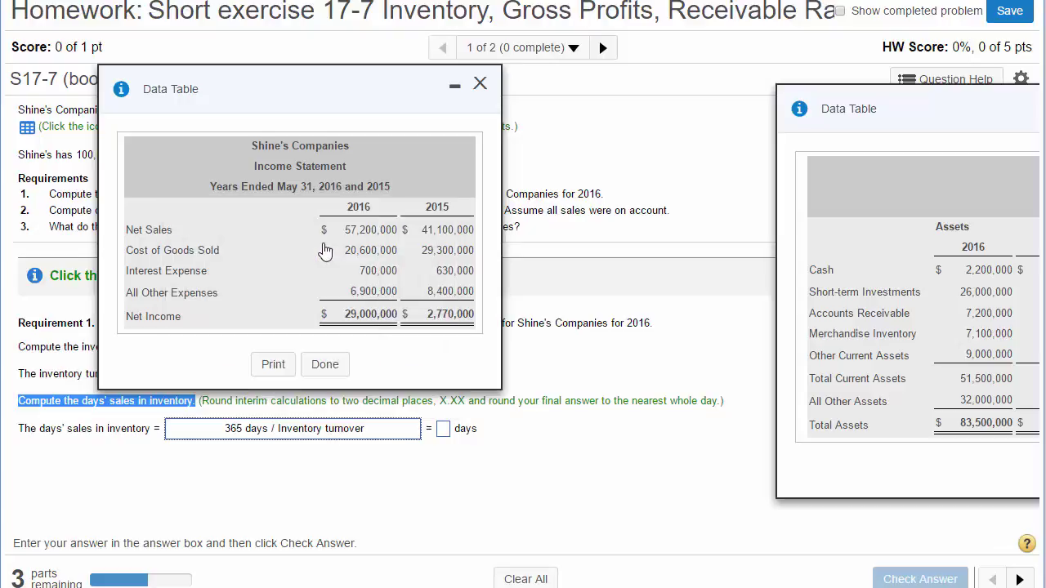
{"action": "left_click_drag", "start_coordinate": [351, 83], "coordinate": [355, 83]}
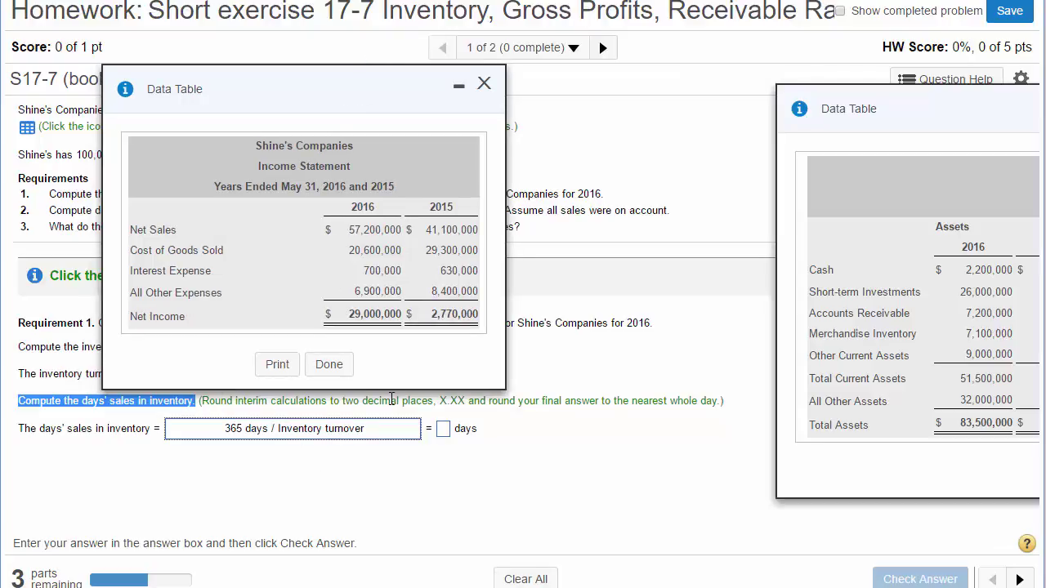
Step: Review the worked days' sales in inventory calculation and move the income statement clear of the question
{"action": "left_click_drag", "start_coordinate": [391, 91], "coordinate": [389, 98]}
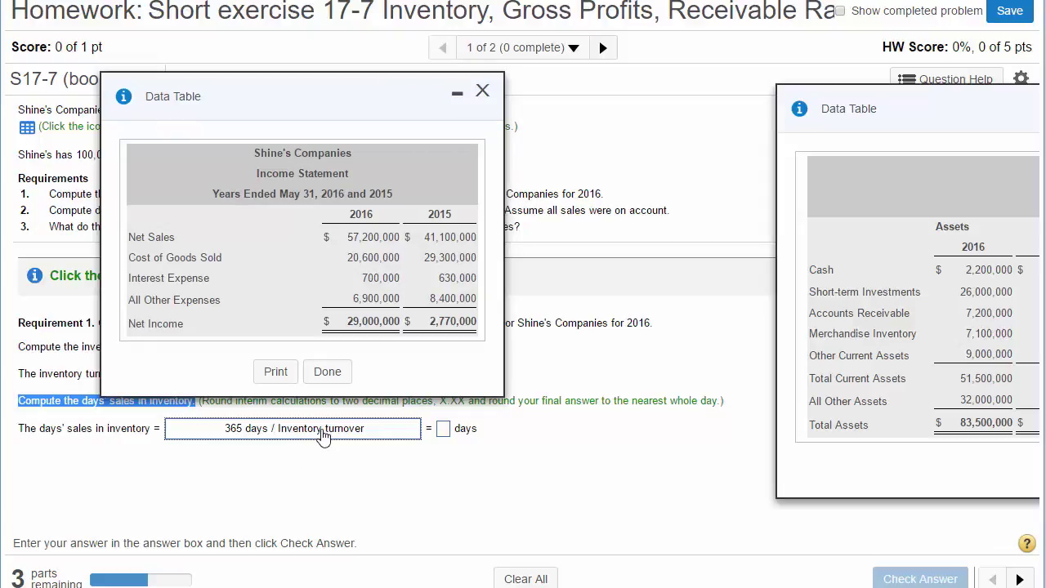
{"action": "left_click_drag", "start_coordinate": [369, 96], "coordinate": [340, 518]}
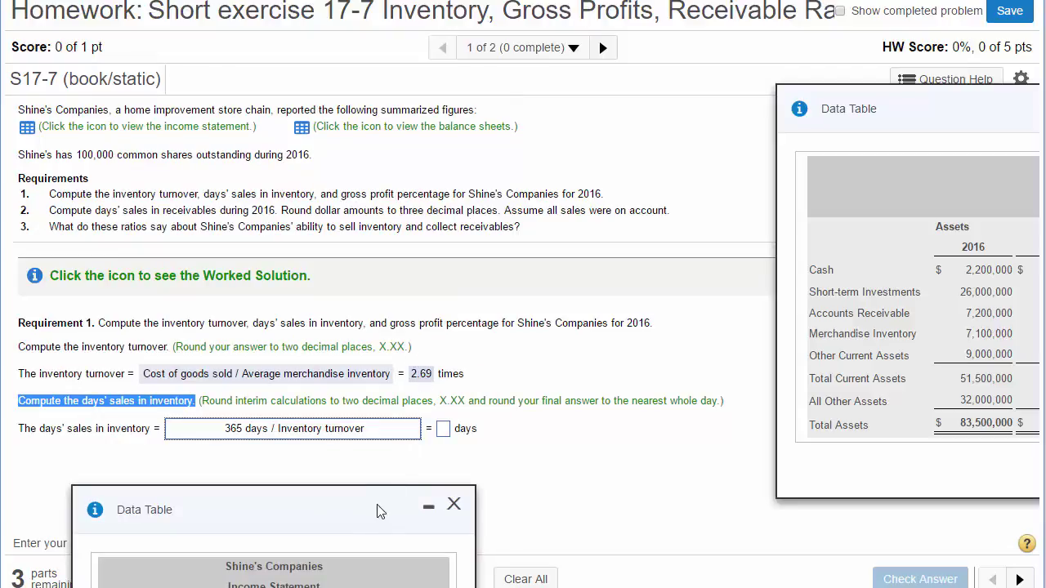
{"action": "left_click_drag", "start_coordinate": [371, 519], "coordinate": [414, 89]}
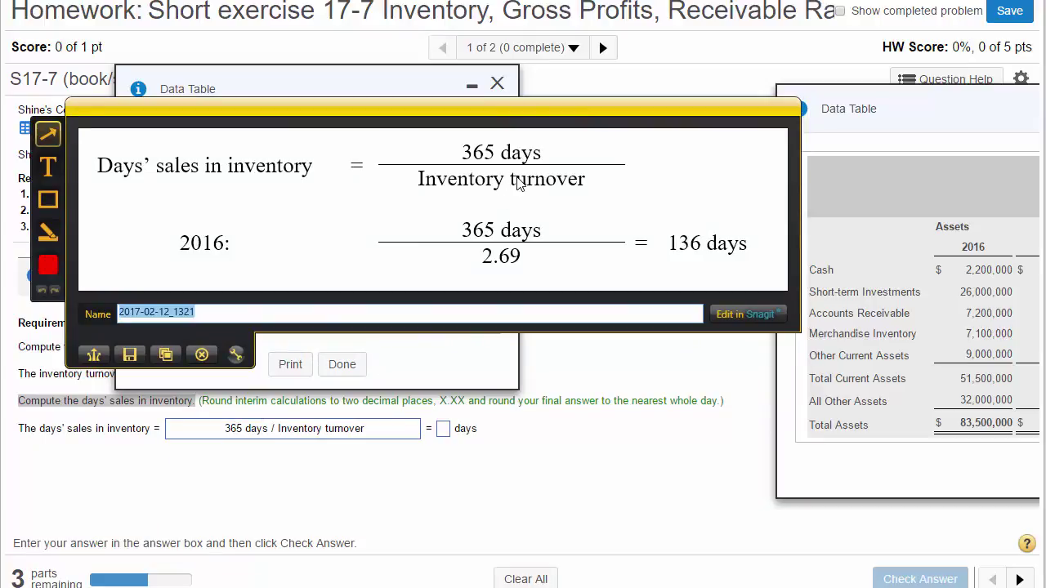
{"action": "left_click", "coordinate": [471, 85]}
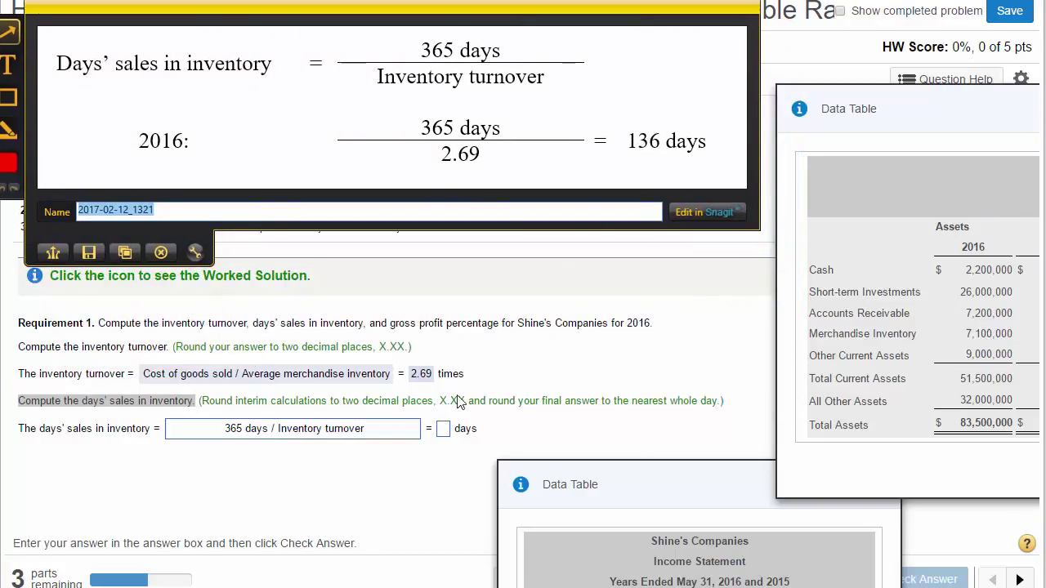
Step: Enter 136 days as the days' sales in inventory, check the answer and dismiss the feedback
{"action": "left_click", "coordinate": [447, 431]}
{"action": "type", "text": "136"}
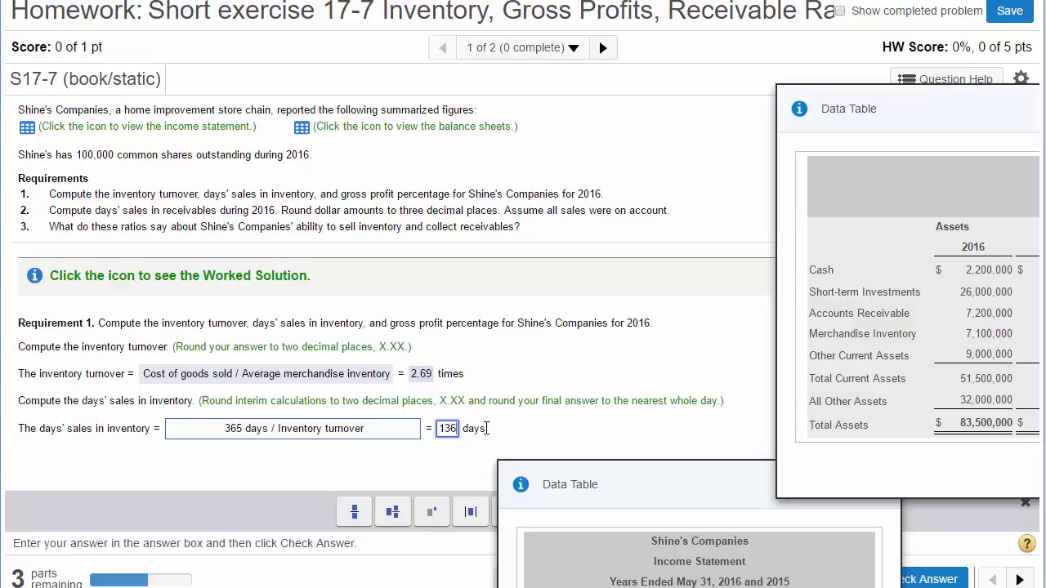
{"action": "left_click_drag", "start_coordinate": [629, 474], "coordinate": [549, 65]}
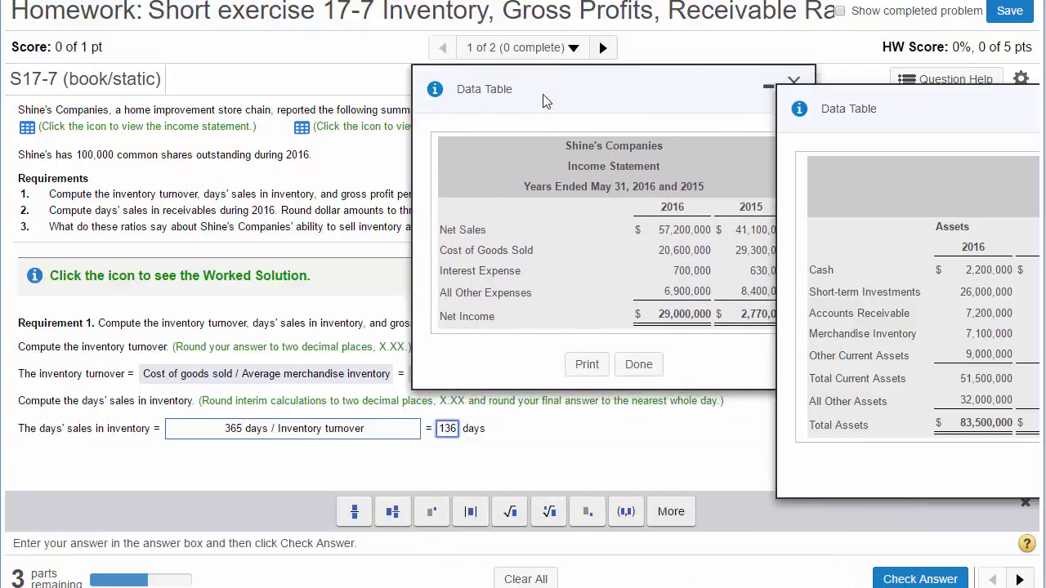
{"action": "left_click", "coordinate": [904, 581]}
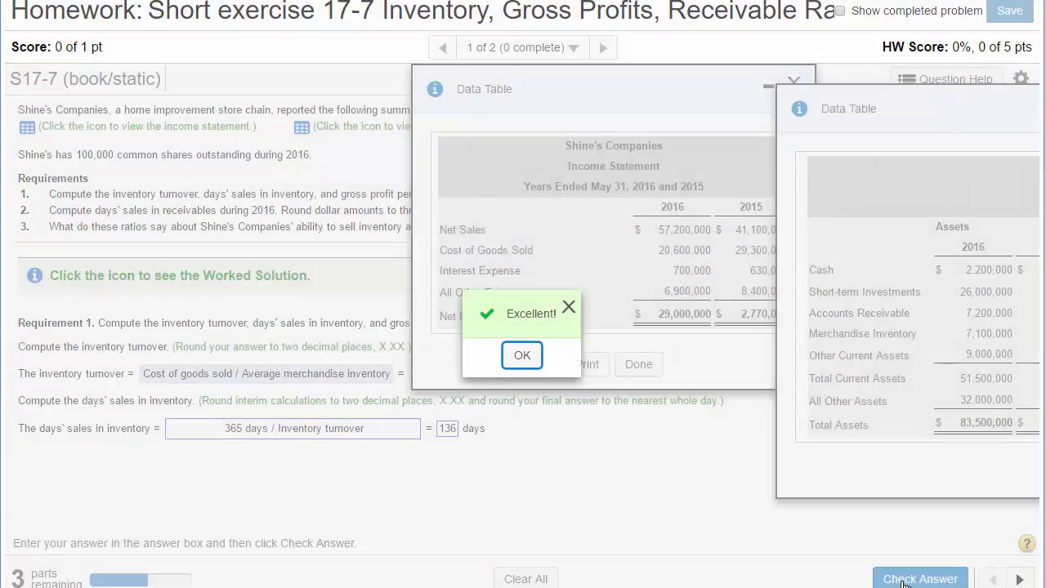
{"action": "left_click", "coordinate": [516, 359]}
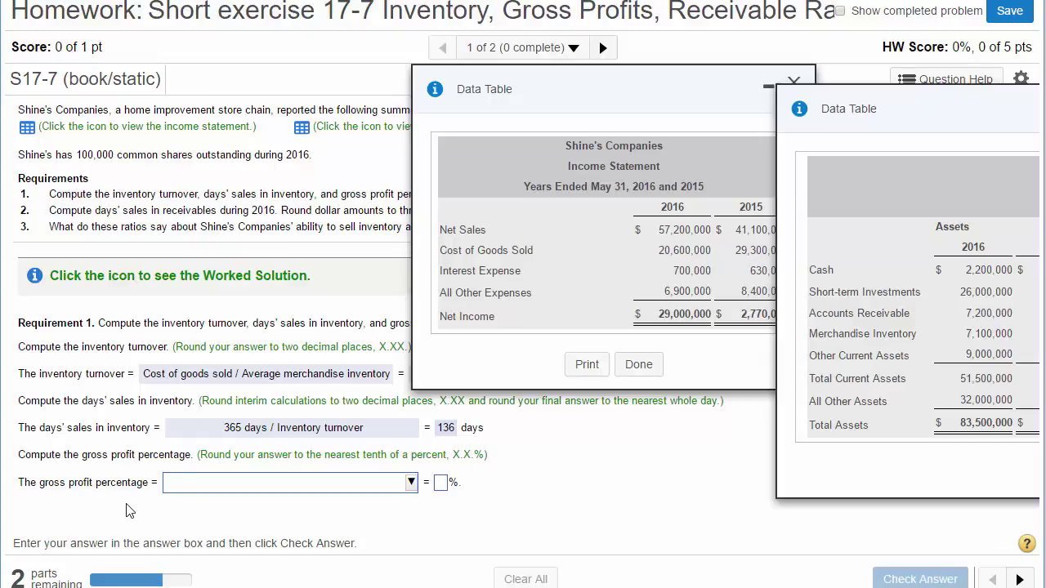
Step: Choose "Gross profit / Net sales revenue" as the gross profit percentage formula and move the worked calculation capture clear of the question
{"action": "left_click", "coordinate": [226, 488]}
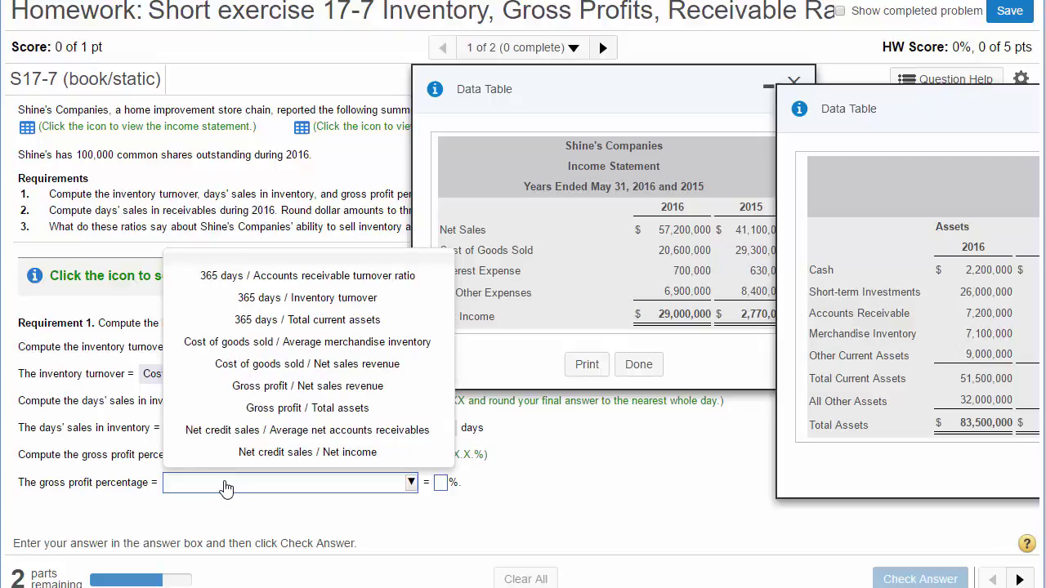
{"action": "left_click", "coordinate": [309, 386]}
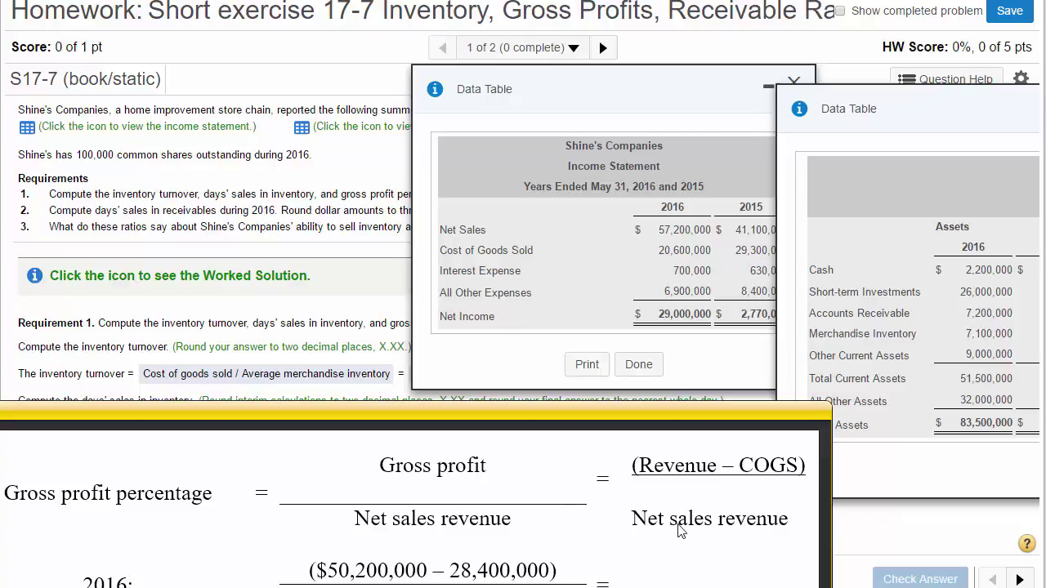
{"action": "left_click_drag", "start_coordinate": [666, 426], "coordinate": [323, 103]}
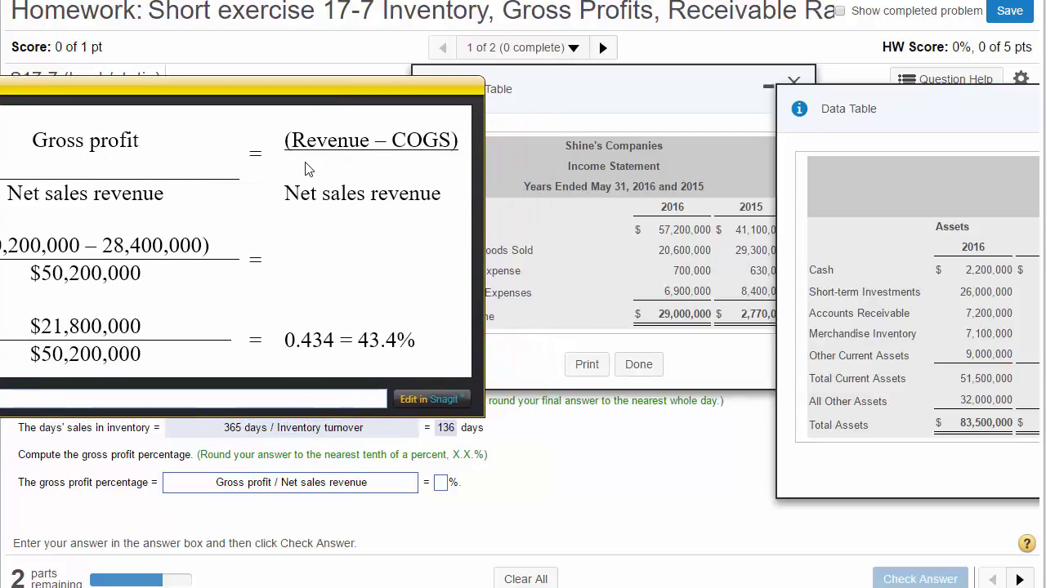
Step: Look up the 2016 net sales and cost of goods sold in the income statement
{"action": "left_click_drag", "start_coordinate": [700, 100], "coordinate": [668, 167]}
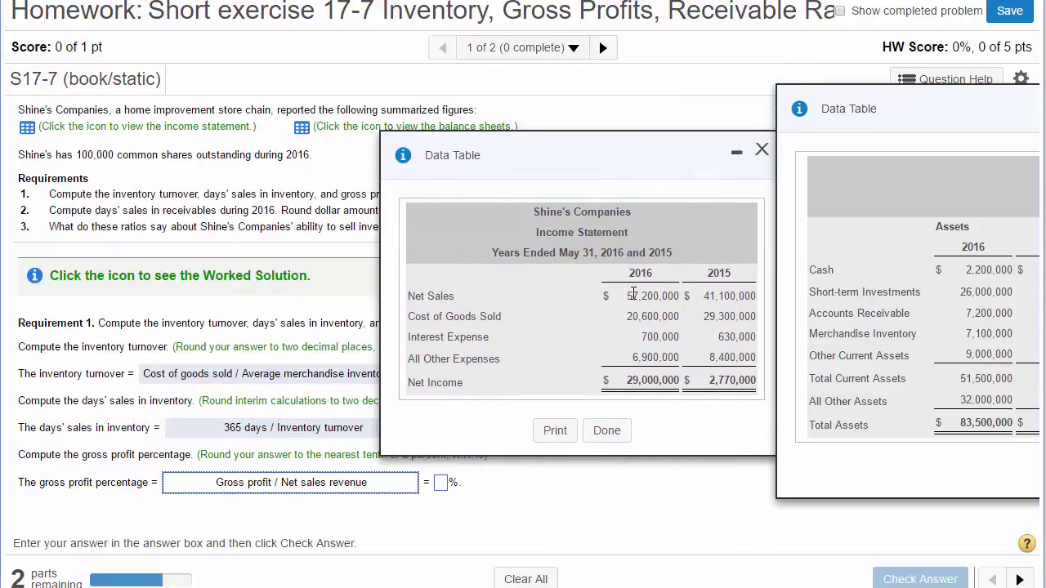
{"action": "left_click_drag", "start_coordinate": [627, 295], "coordinate": [654, 296]}
{"action": "left_click", "coordinate": [672, 295]}
{"action": "double_click", "coordinate": [672, 295]}
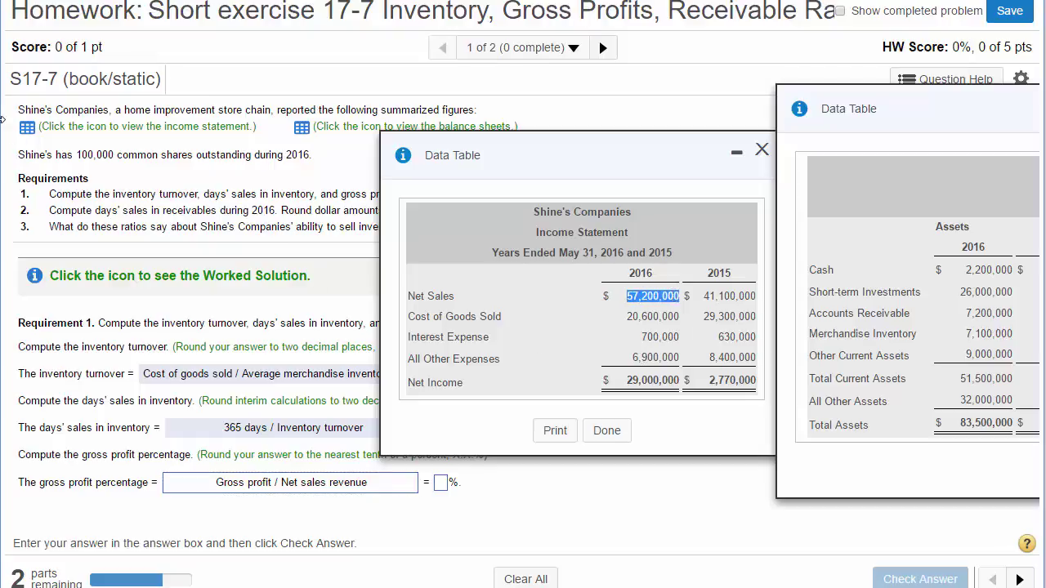
{"action": "double_click", "coordinate": [653, 316]}
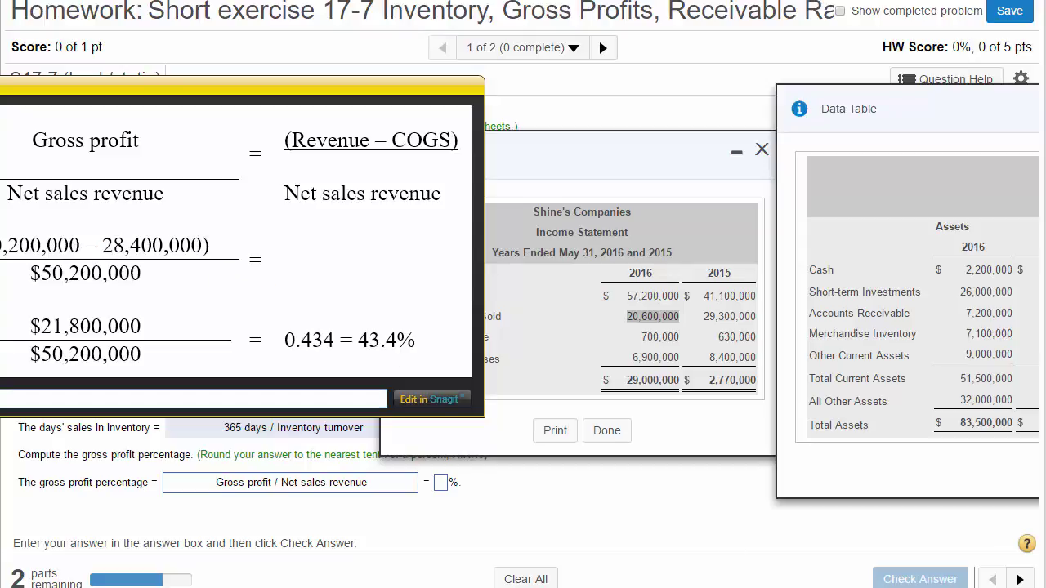
Step: Discard the Snagit capture based on $50,200,000 and bring the calculation using $57,200,000 net sales into view
{"action": "left_click_drag", "start_coordinate": [474, 399], "coordinate": [346, 422]}
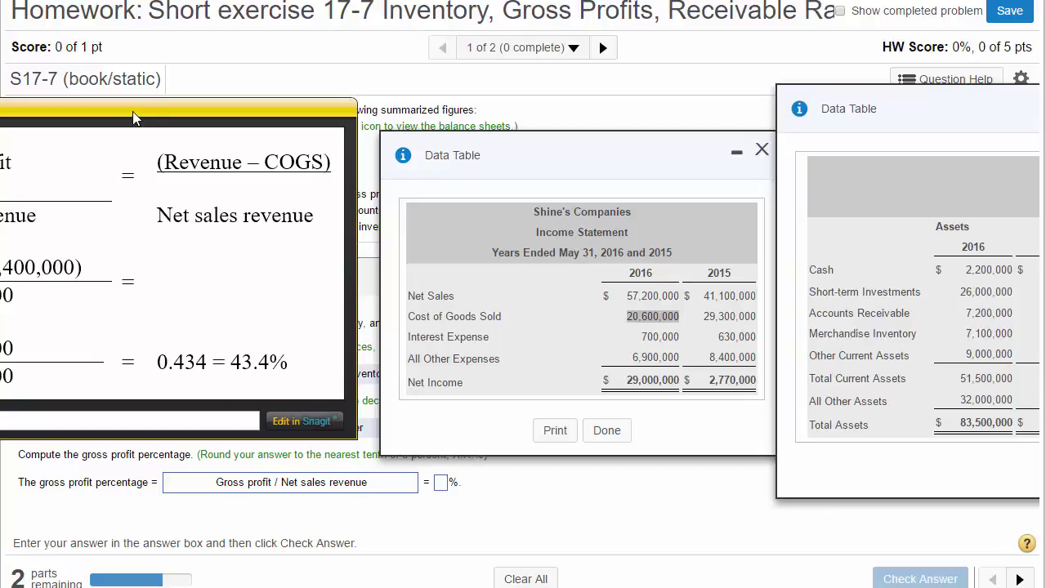
{"action": "left_click_drag", "start_coordinate": [132, 111], "coordinate": [653, 164]}
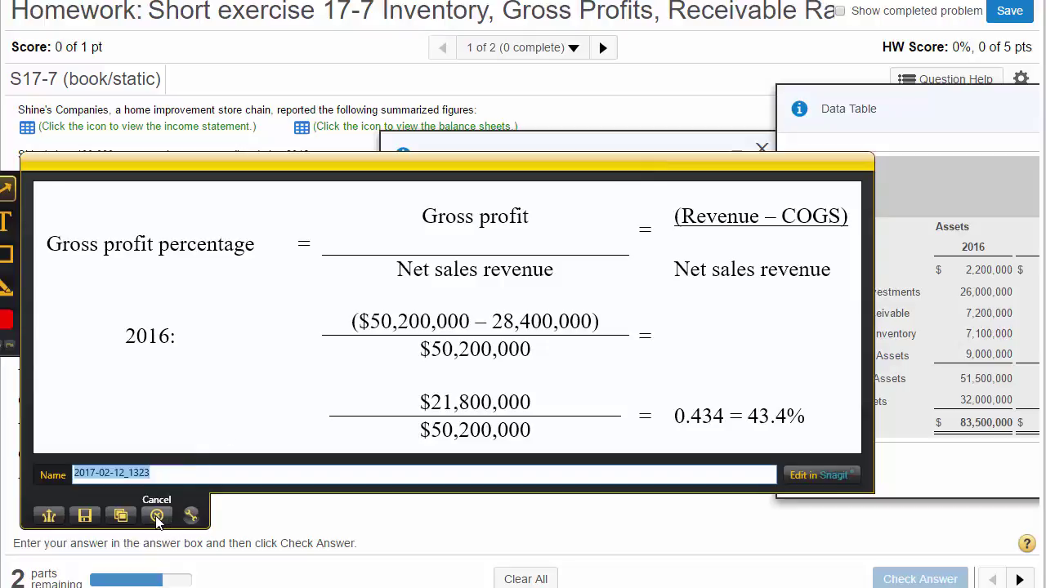
{"action": "left_click", "coordinate": [156, 516]}
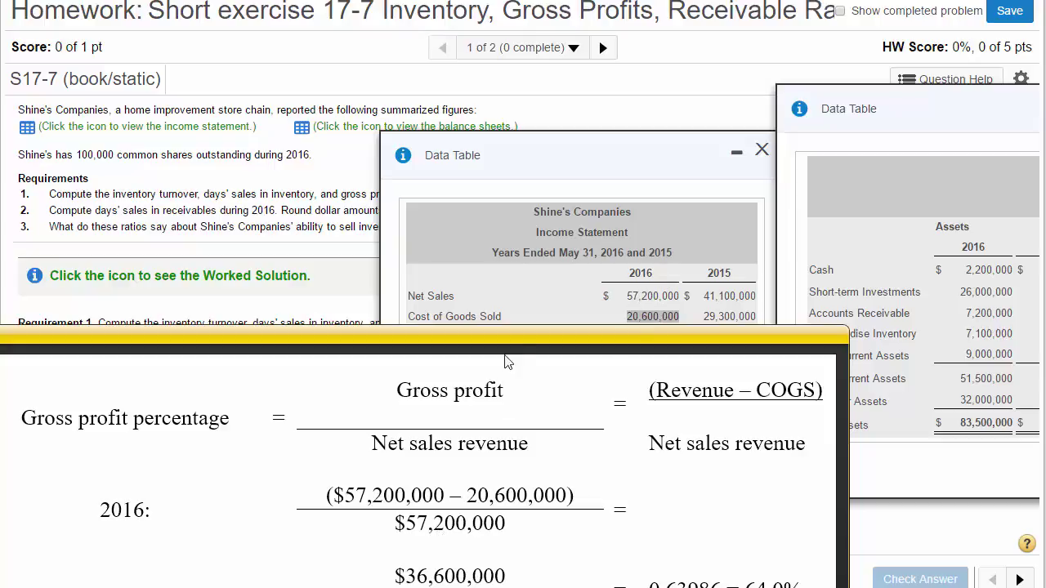
{"action": "left_click_drag", "start_coordinate": [505, 355], "coordinate": [399, 23]}
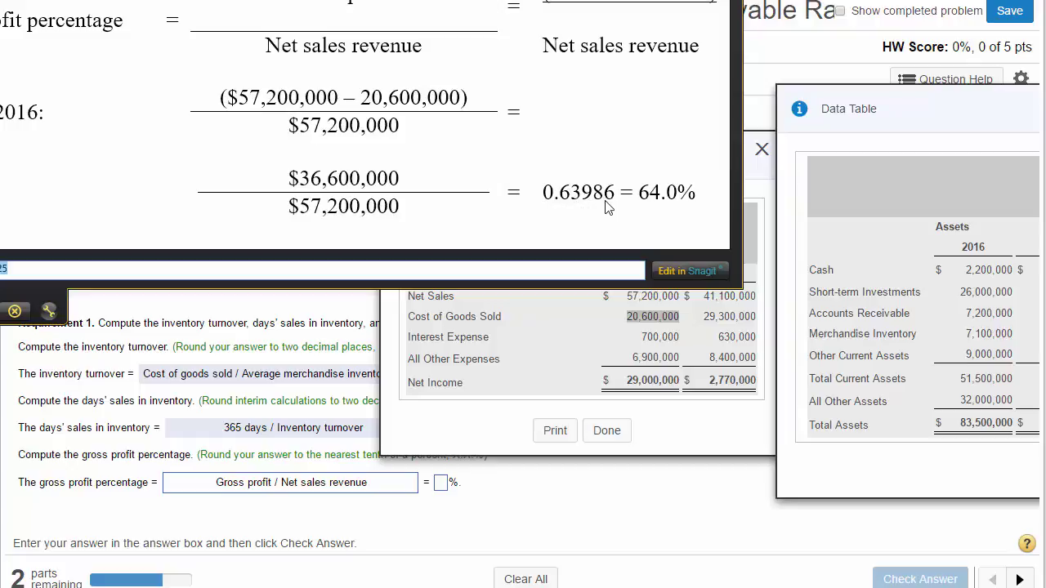
Step: Move the income statement aside and compare the gross profit percentage's rounding instruction with the worked calculation
{"action": "double_click", "coordinate": [455, 484]}
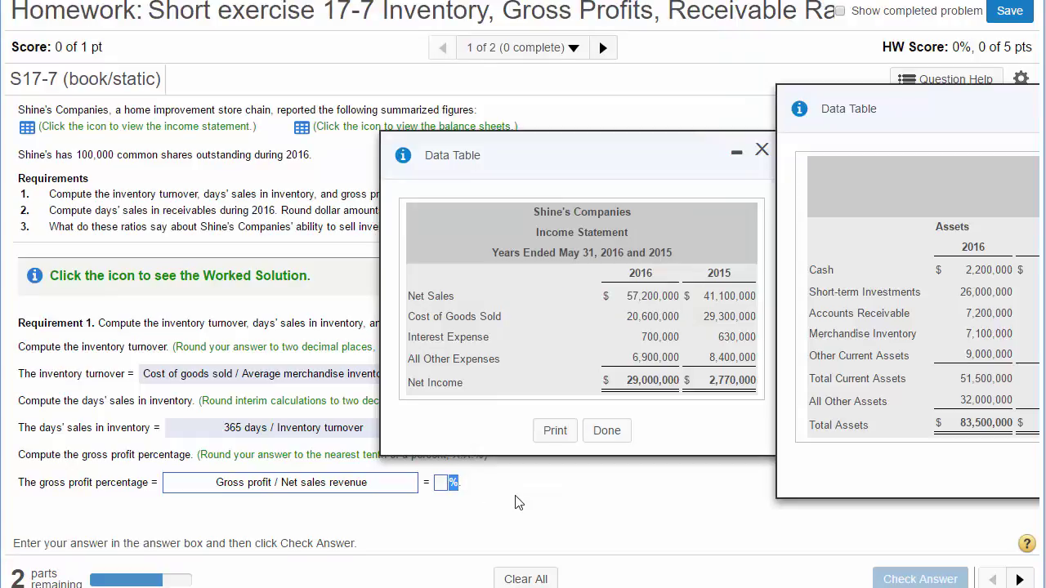
{"action": "key", "text": "alt+Tab"}
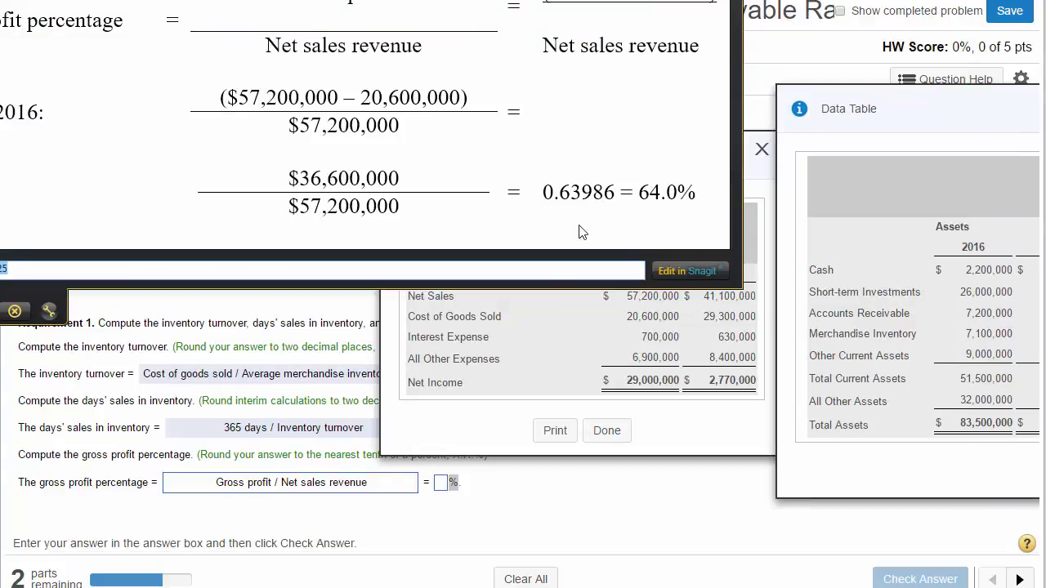
{"action": "left_click", "coordinate": [758, 180]}
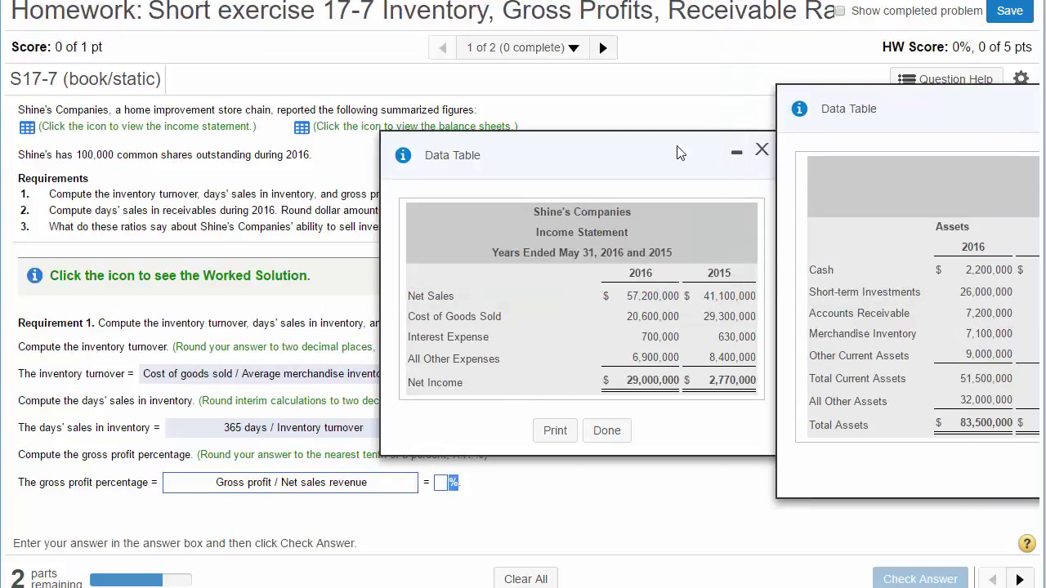
{"action": "left_click_drag", "start_coordinate": [680, 150], "coordinate": [895, 157]}
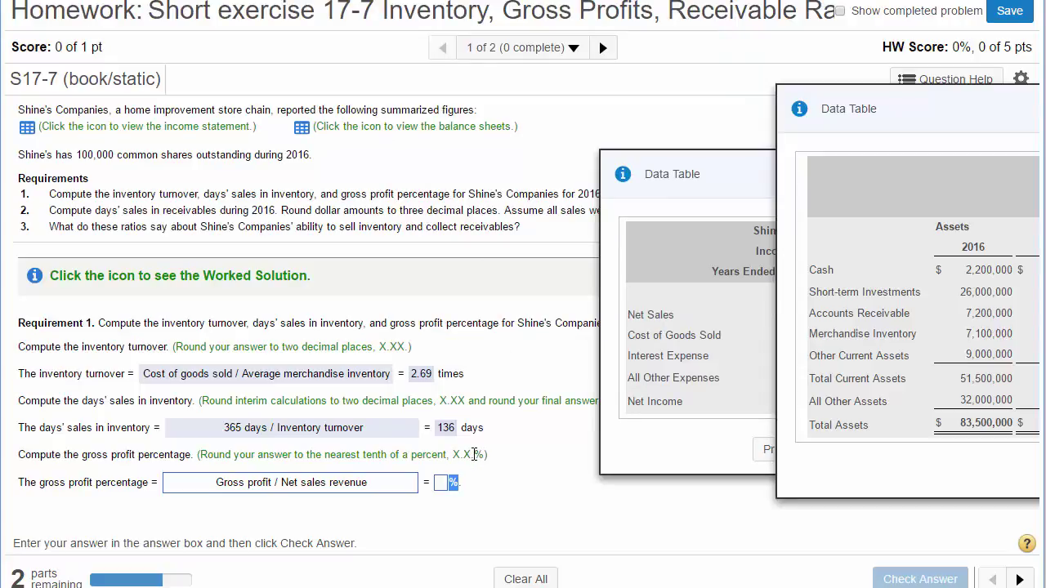
{"action": "left_click_drag", "start_coordinate": [474, 455], "coordinate": [451, 454]}
{"action": "key", "text": "alt+Tab"}
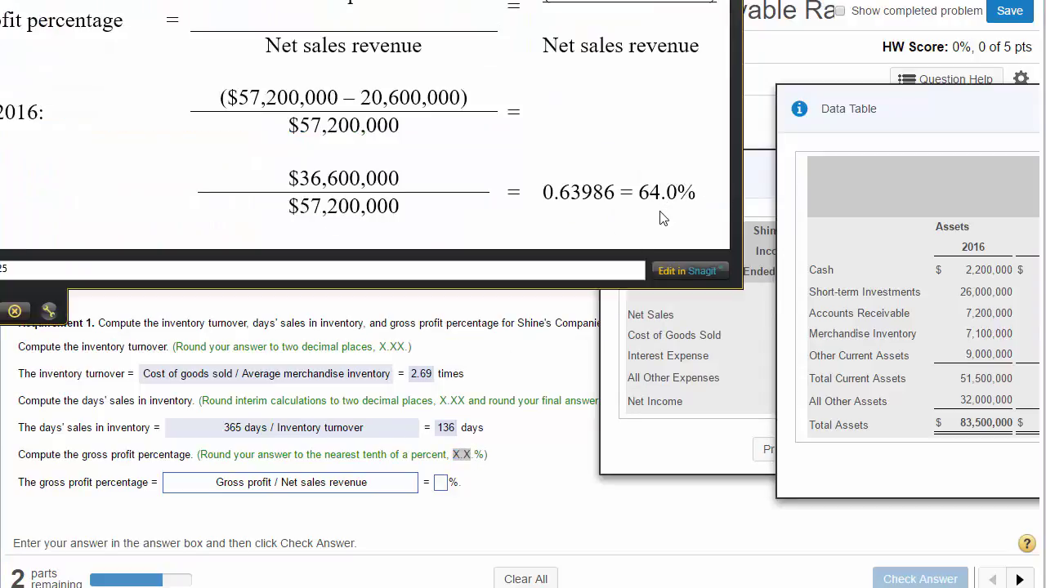
Step: Enter 64 as the gross profit percentage, check the answer and dismiss the feedback
{"action": "left_click", "coordinate": [440, 485]}
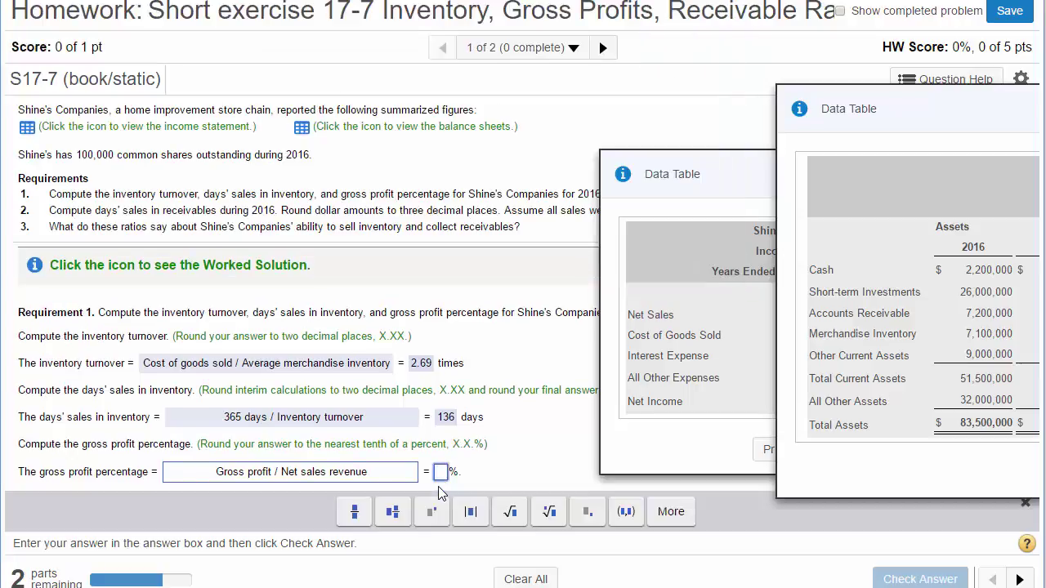
{"action": "type", "text": "64"}
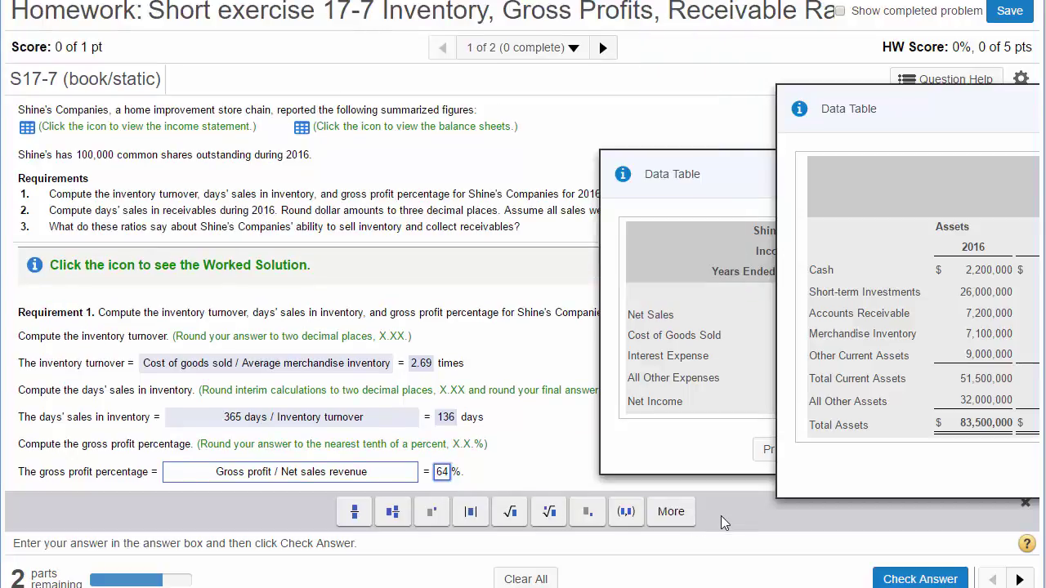
{"action": "left_click", "coordinate": [922, 579]}
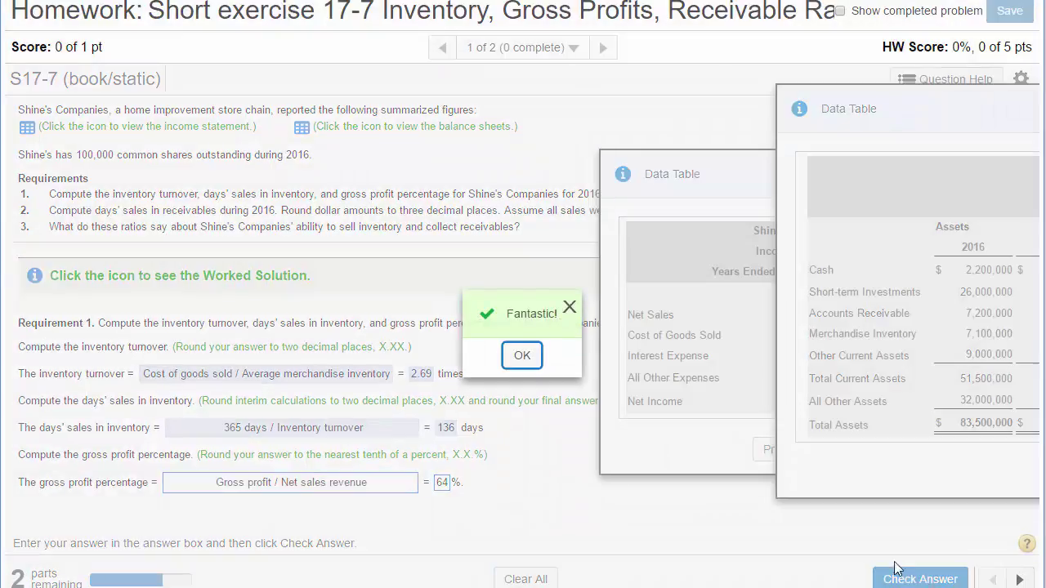
{"action": "left_click", "coordinate": [526, 356]}
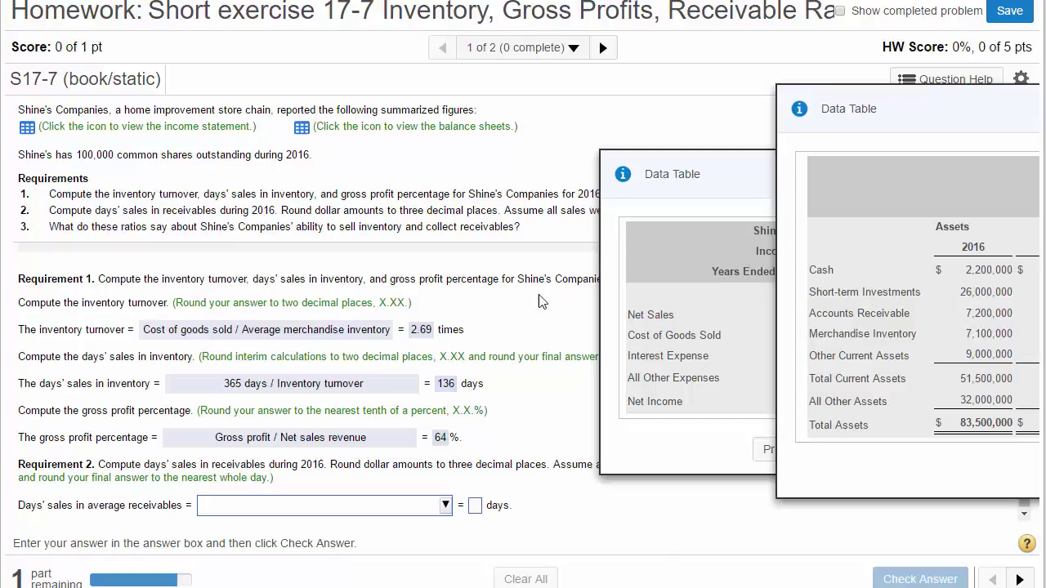
Step: Move the data tables clear of Requirement 2's rounding instruction and choose "365 days / Accounts receivable turnover ratio" for days' sales in average receivables
{"action": "left_click_drag", "start_coordinate": [731, 173], "coordinate": [544, 88]}
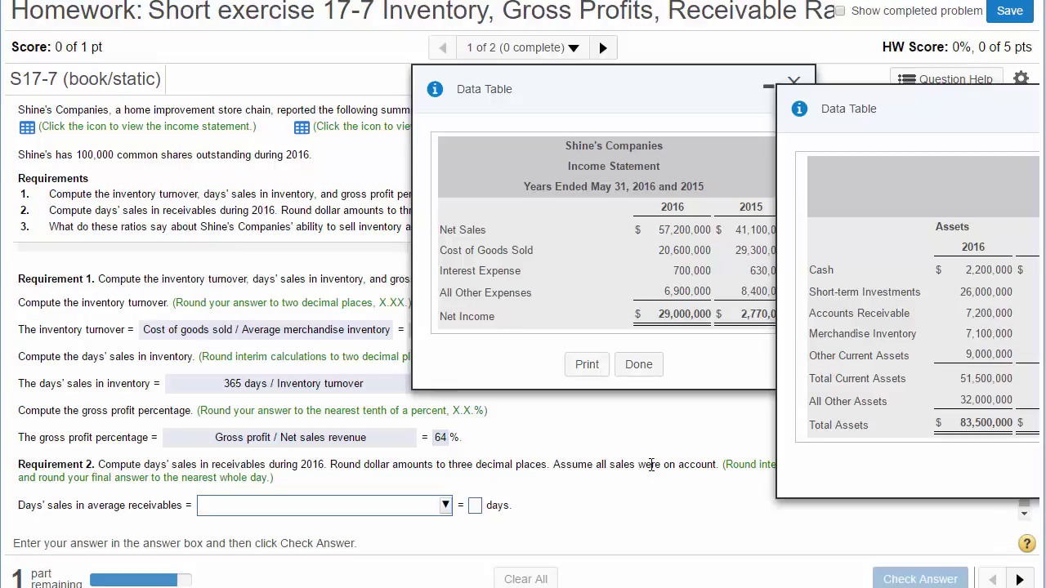
{"action": "left_click_drag", "start_coordinate": [928, 112], "coordinate": [729, 527]}
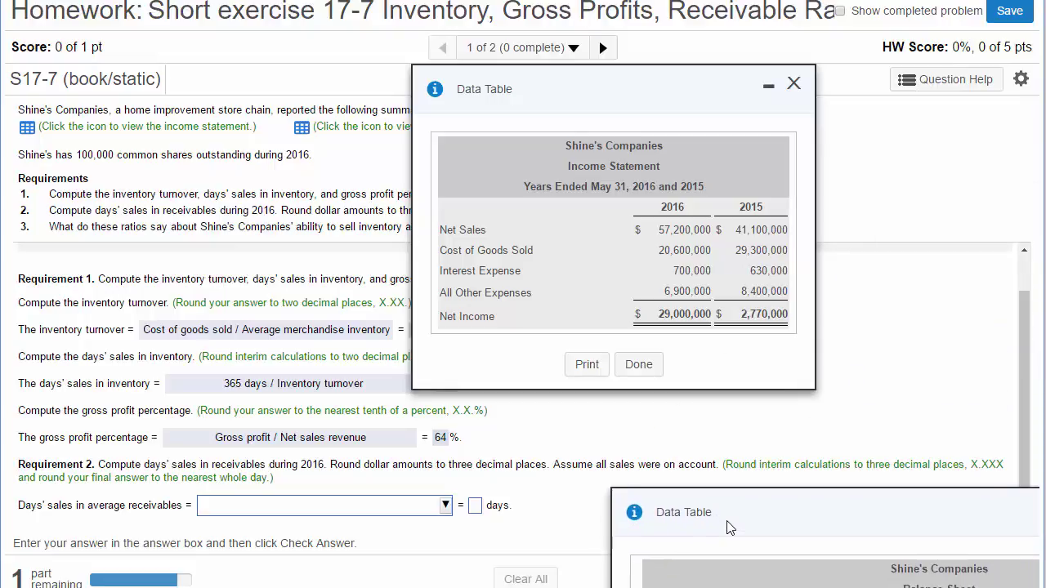
{"action": "left_click_drag", "start_coordinate": [971, 464], "coordinate": [1001, 464]}
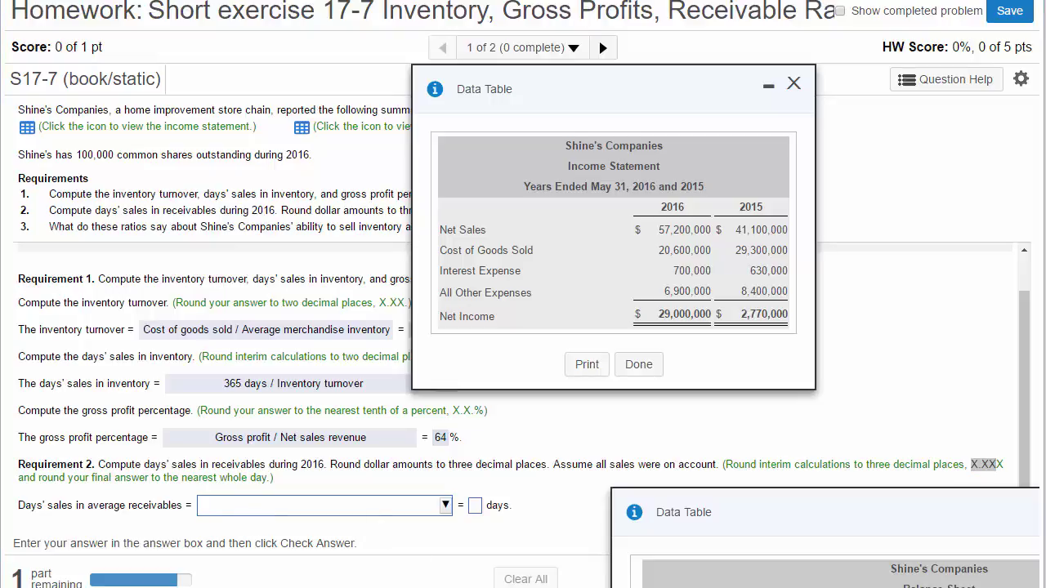
{"action": "left_click", "coordinate": [383, 508]}
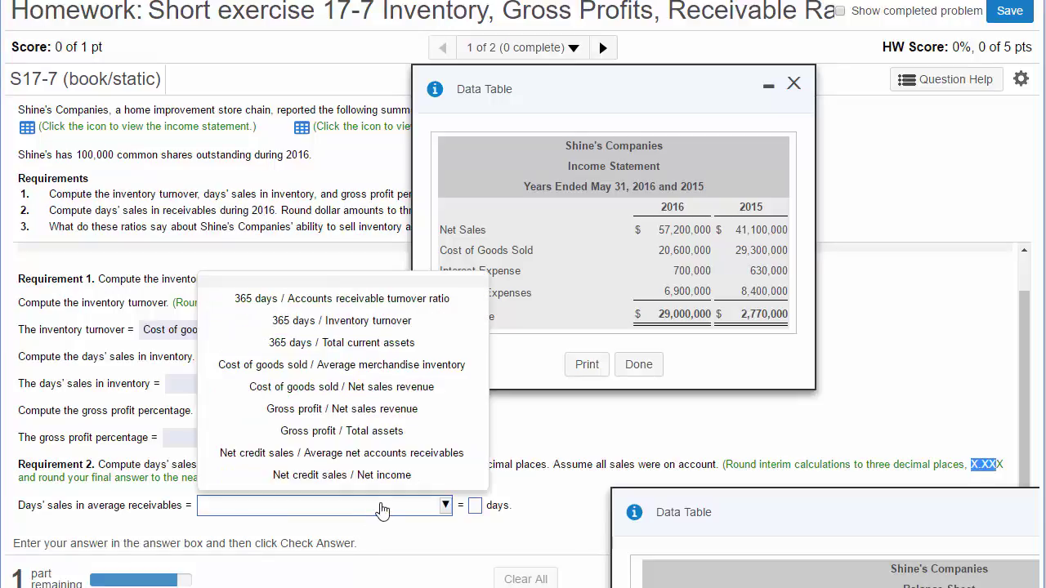
{"action": "left_click", "coordinate": [369, 307]}
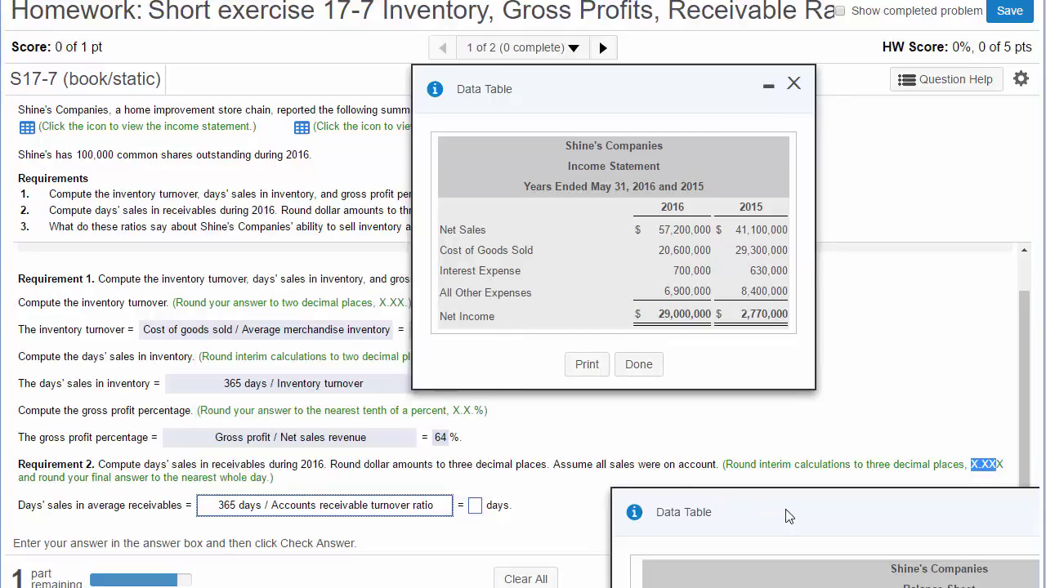
Step: Bring the balance sheet back into view and review the worked Requirement 2 receivables calculation in the Snagit capture
{"action": "left_click_drag", "start_coordinate": [789, 516], "coordinate": [813, 67]}
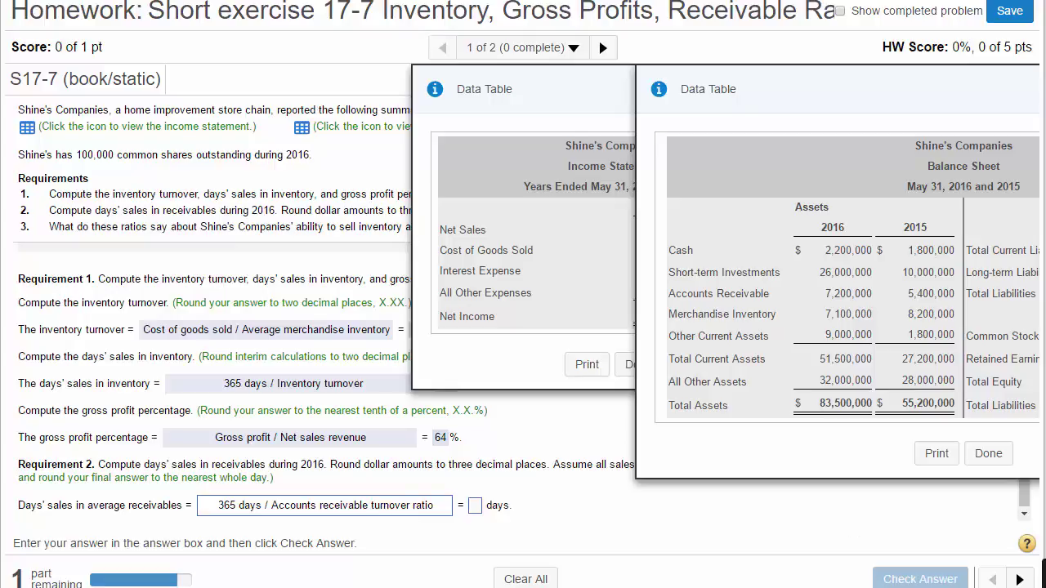
{"action": "mouse_move", "coordinate": [980, 585]}
{"action": "left_mouse_down"}
{"action": "mouse_move", "coordinate": [969, 564]}
{"action": "mouse_move", "coordinate": [602, 423]}
{"action": "mouse_move", "coordinate": [460, 311]}
{"action": "mouse_move", "coordinate": [343, 140]}
{"action": "mouse_move", "coordinate": [314, 65]}
{"action": "mouse_move", "coordinate": [311, 4]}
{"action": "left_mouse_up"}
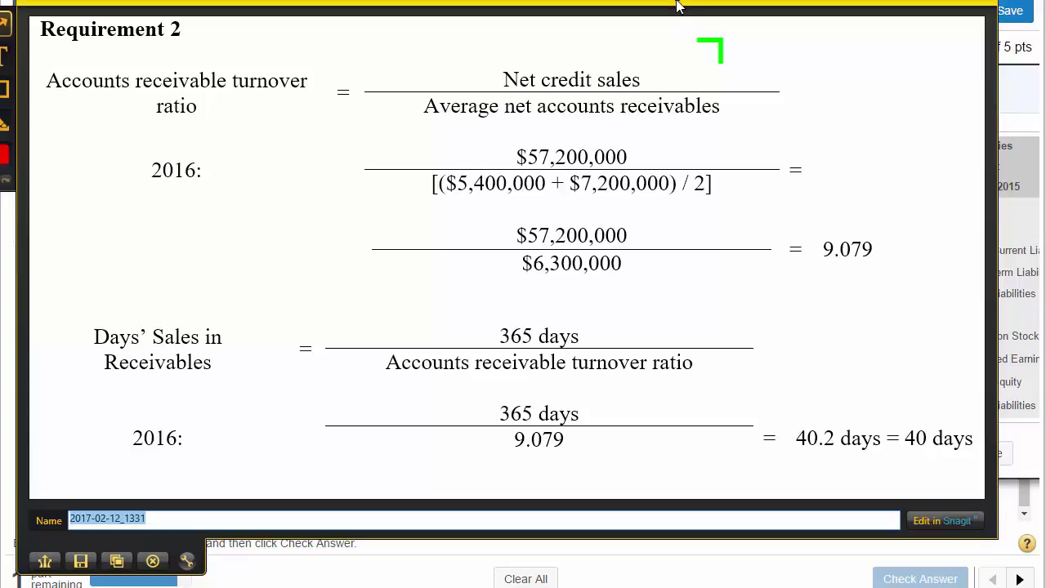
{"action": "left_click_drag", "start_coordinate": [676, 2], "coordinate": [599, 20]}
{"action": "key", "text": "alt+F4"}
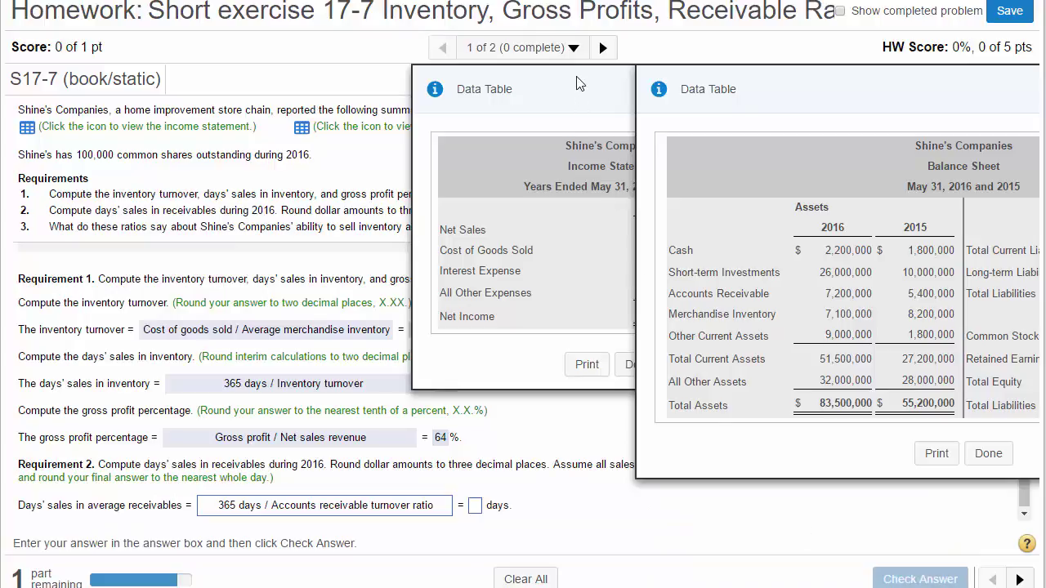
Step: Place the income statement and balance sheet side by side and highlight the 2016 net sales figure
{"action": "left_click_drag", "start_coordinate": [591, 86], "coordinate": [286, 84]}
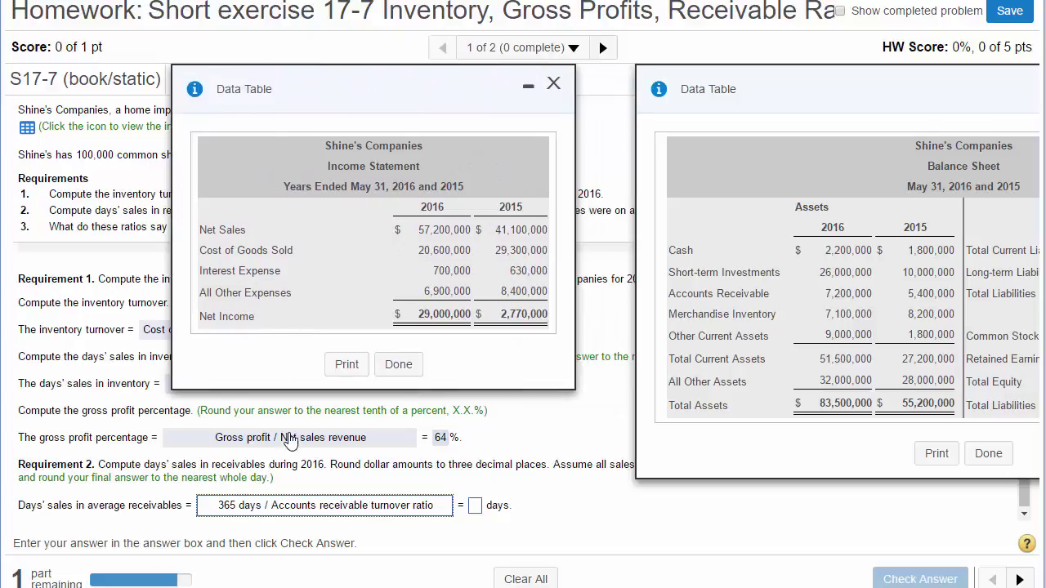
{"action": "left_click_drag", "start_coordinate": [330, 465], "coordinate": [175, 466]}
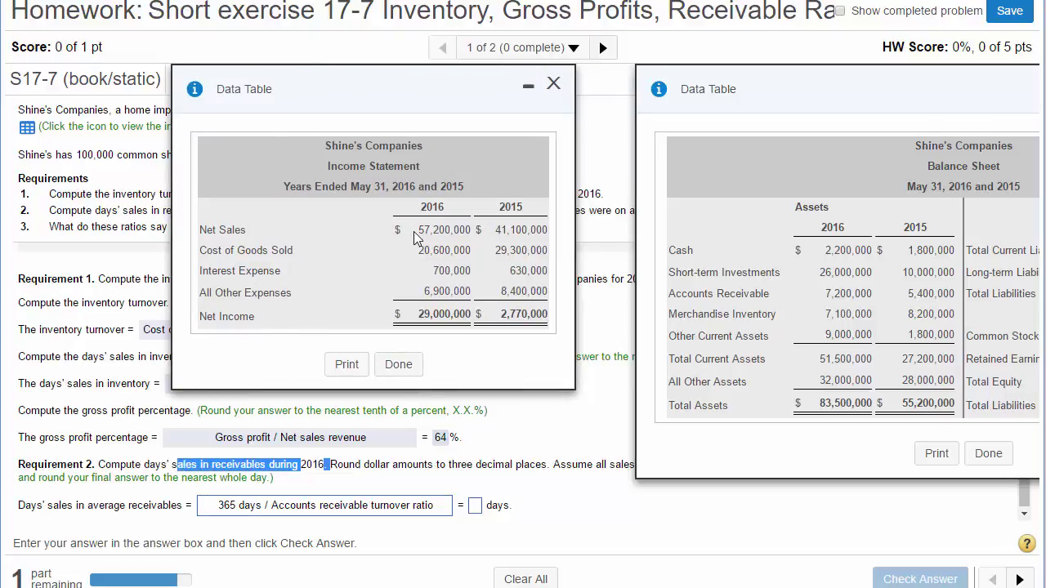
{"action": "left_click_drag", "start_coordinate": [416, 232], "coordinate": [482, 230]}
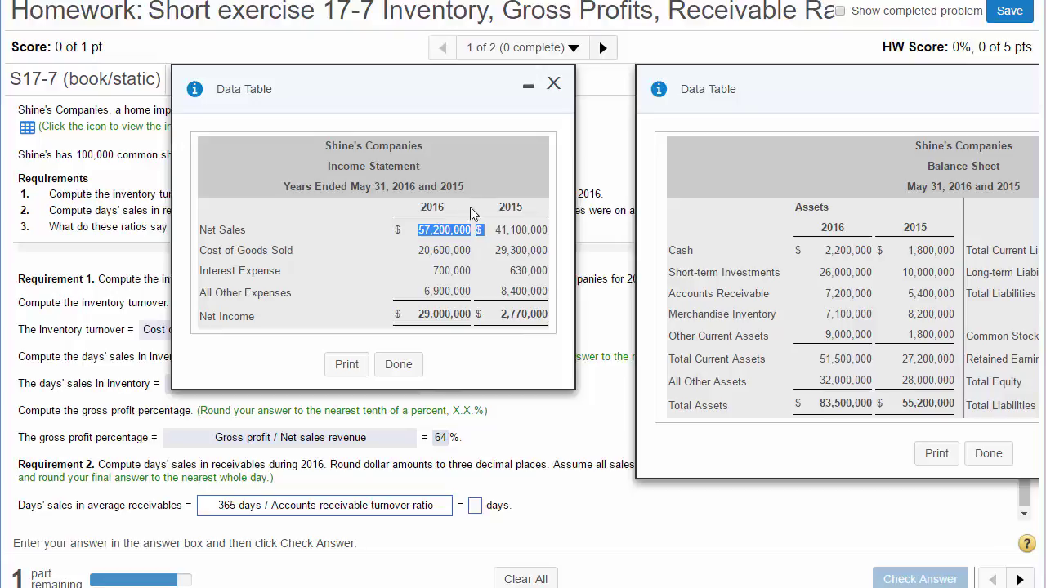
{"action": "left_click_drag", "start_coordinate": [791, 90], "coordinate": [807, 90]}
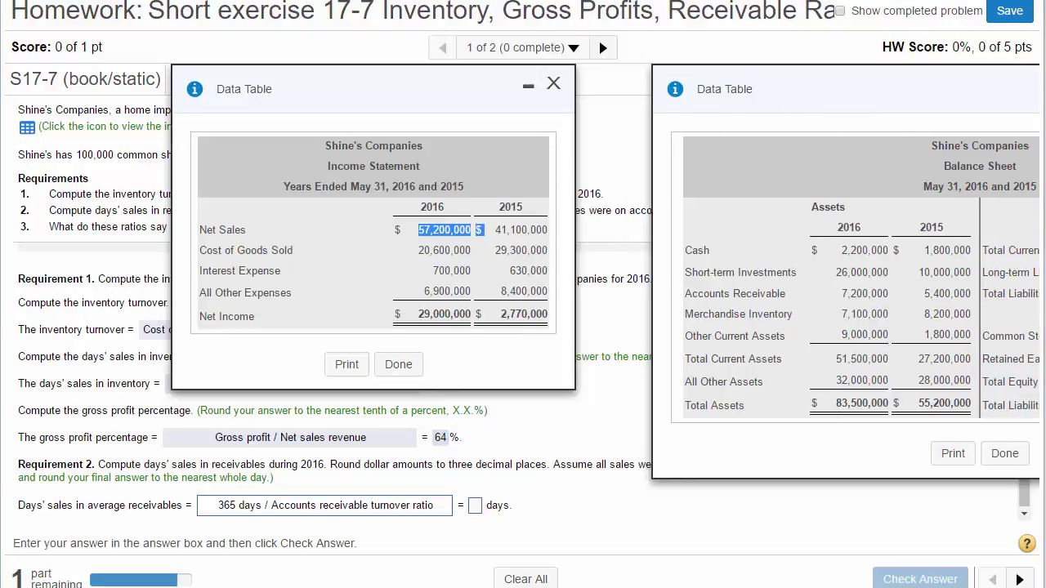
Step: Consult the receivable turnover formula in the Snagit capture and highlight the 2016 and 2015 accounts receivable on the balance sheet
{"action": "left_click_drag", "start_coordinate": [410, 579], "coordinate": [350, 409]}
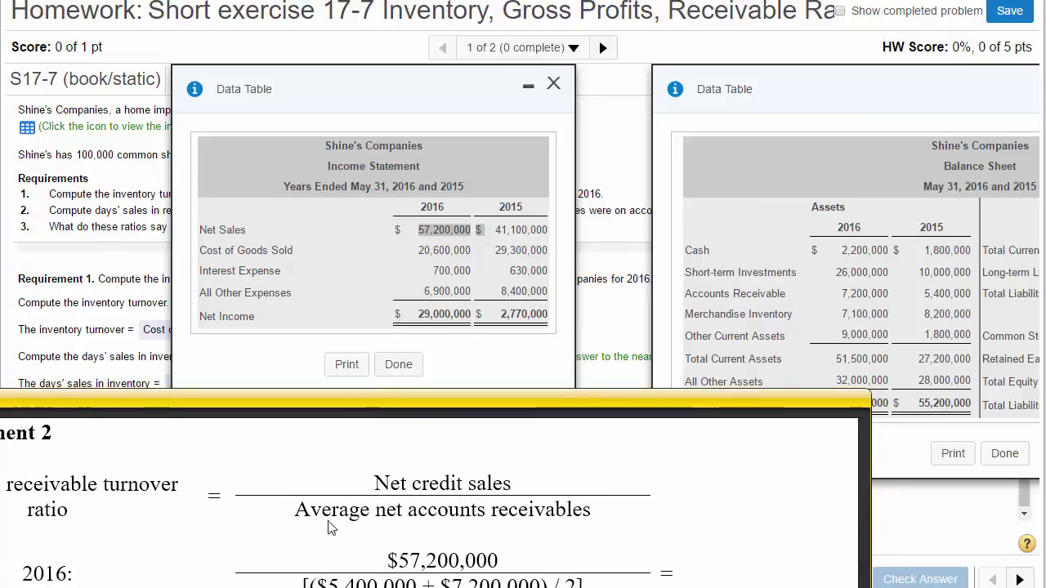
{"action": "left_click", "coordinate": [881, 90]}
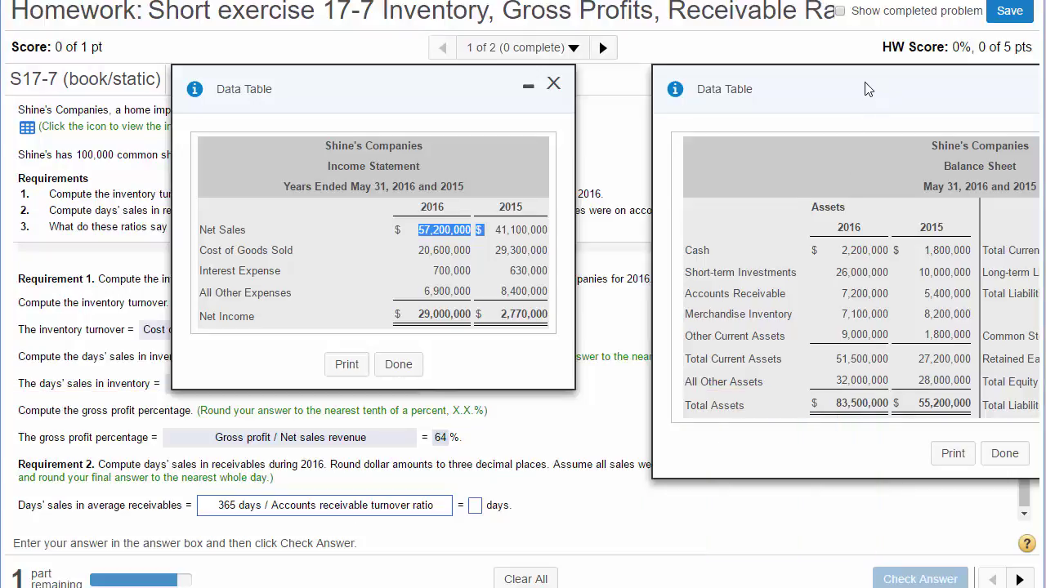
{"action": "left_click_drag", "start_coordinate": [881, 89], "coordinate": [765, 90]}
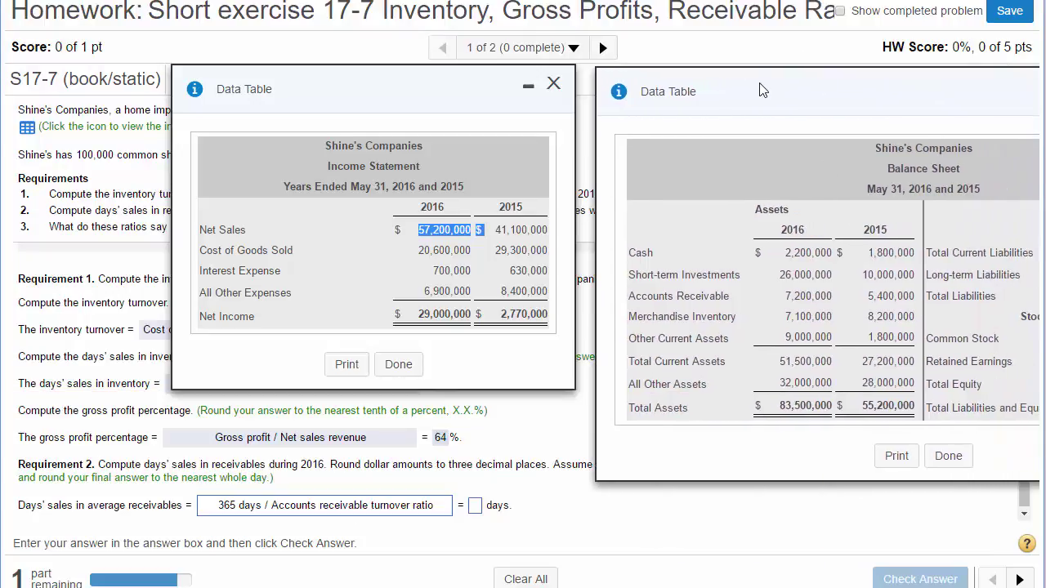
{"action": "left_click_drag", "start_coordinate": [784, 301], "coordinate": [916, 296]}
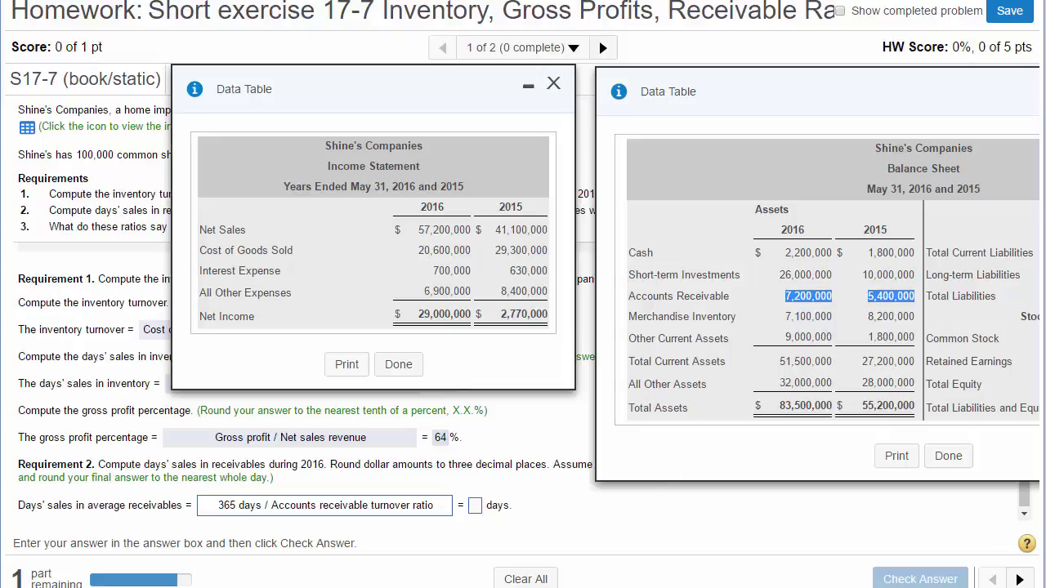
Step: Bring the Snagit capture forward and reposition it to examine the receivable turnover and days' sales calculations
{"action": "key", "text": "alt+Tab"}
{"action": "left_click_drag", "start_coordinate": [573, 396], "coordinate": [415, 139]}
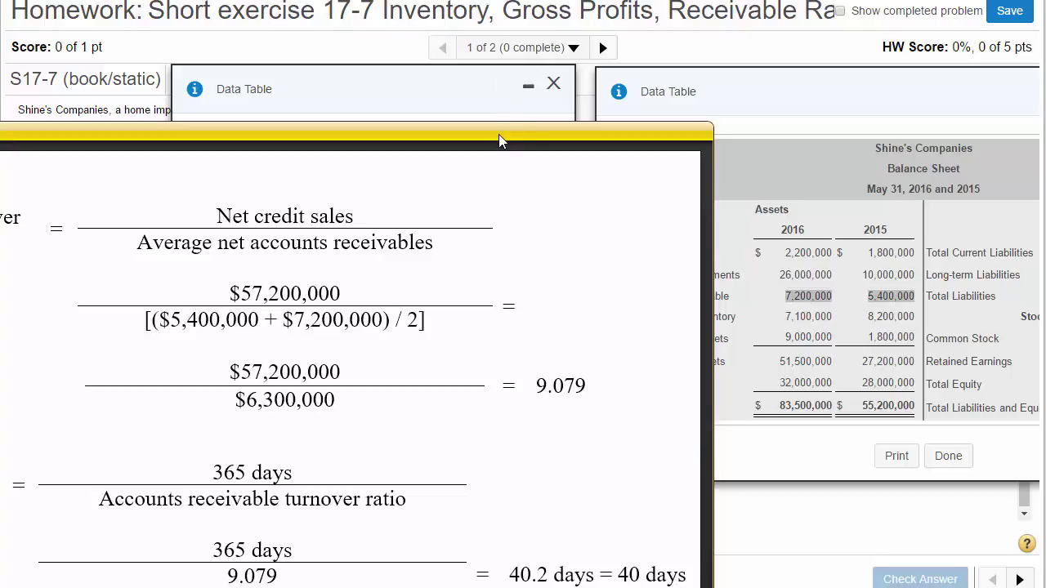
{"action": "left_click_drag", "start_coordinate": [499, 134], "coordinate": [390, 0]}
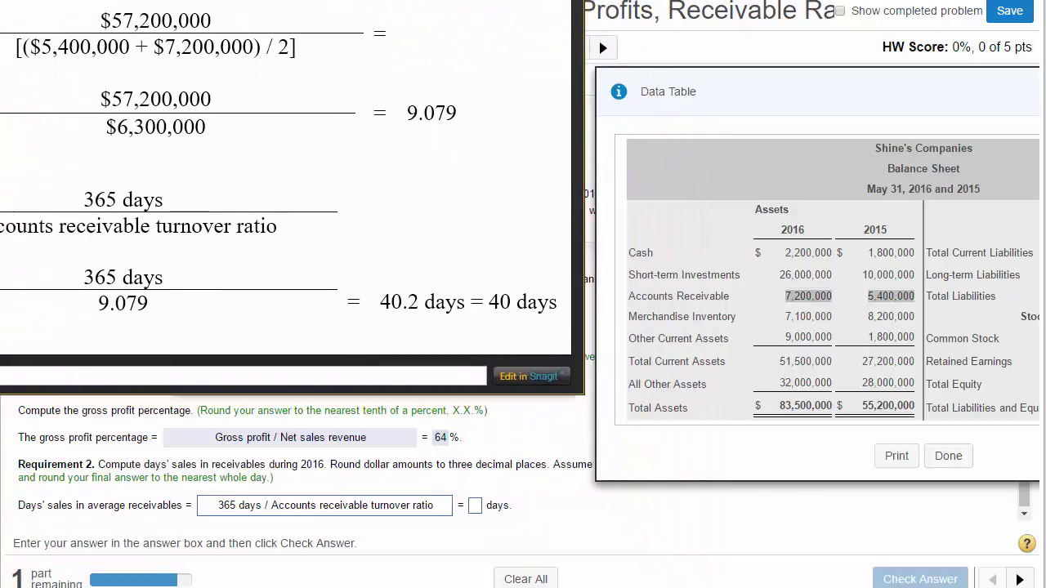
Step: Move the balance sheet off Requirement 2 and highlight its instructions to round to three decimal places
{"action": "left_click", "coordinate": [729, 89]}
{"action": "left_click_drag", "start_coordinate": [731, 93], "coordinate": [646, 555]}
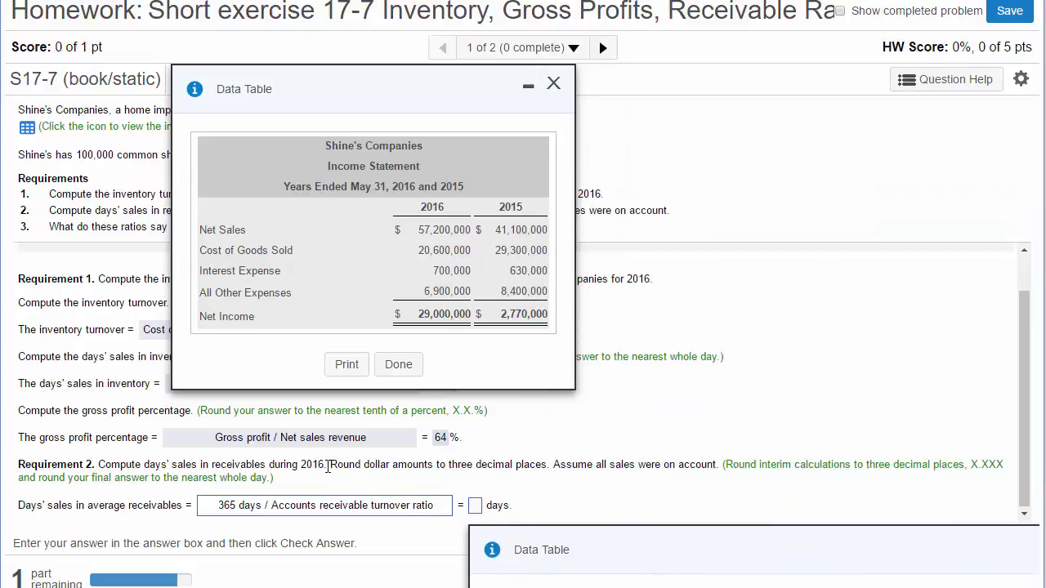
{"action": "left_click_drag", "start_coordinate": [328, 466], "coordinate": [547, 464]}
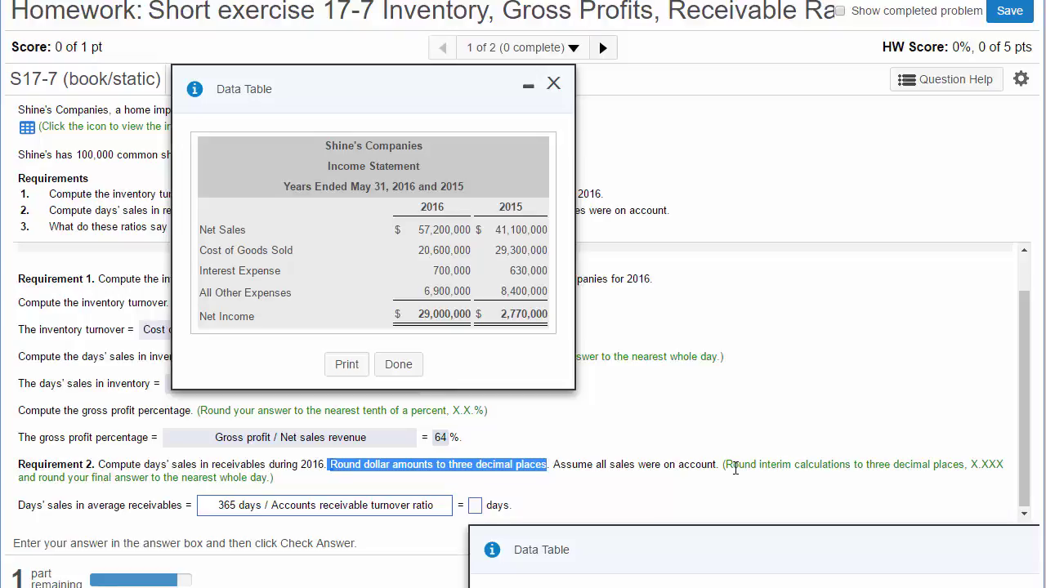
{"action": "left_click_drag", "start_coordinate": [733, 465], "coordinate": [1004, 465]}
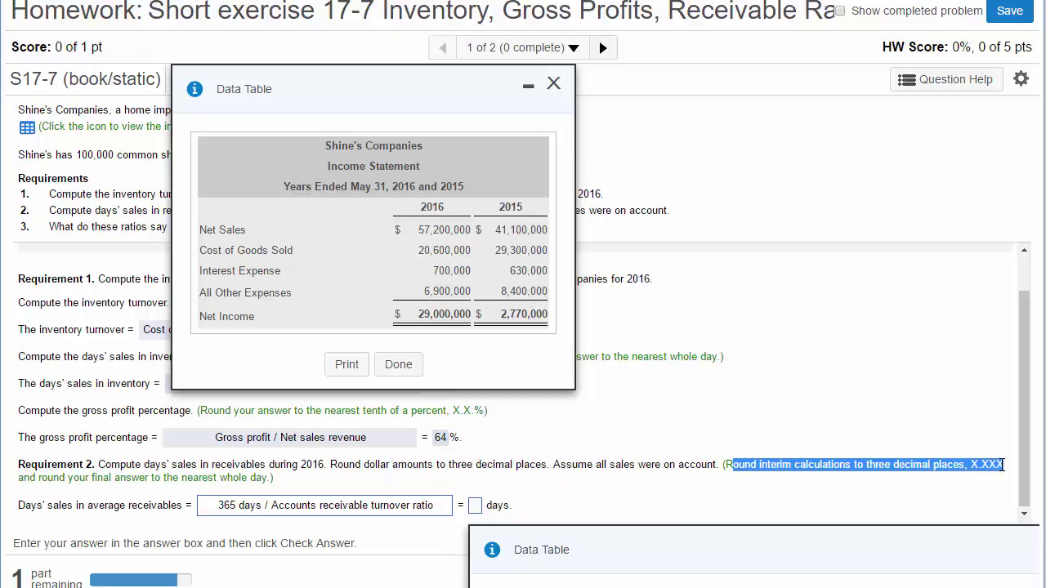
Step: Go through the full worked Requirement 2 calculation in the Snagit capture, then move the capture off the homework page
{"action": "key", "text": "alt+Tab"}
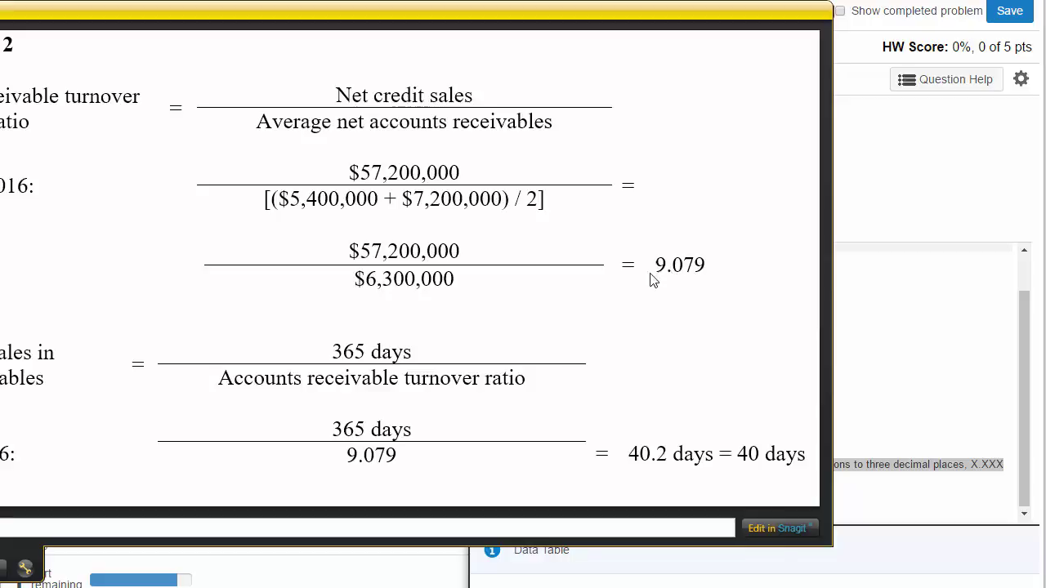
{"action": "left_click_drag", "start_coordinate": [249, 30], "coordinate": [386, 28]}
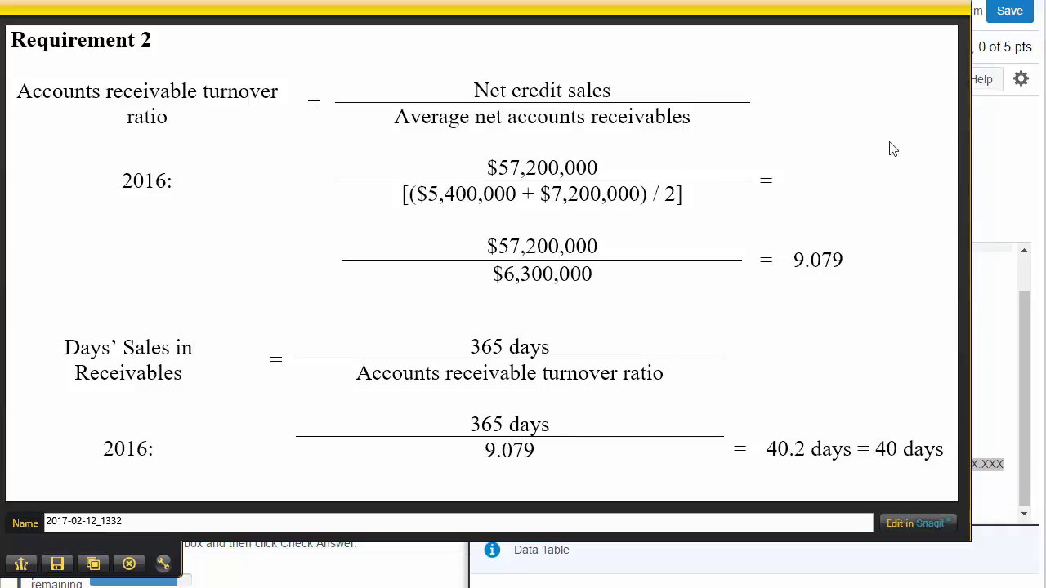
{"action": "left_click_drag", "start_coordinate": [836, 20], "coordinate": [774, 9]}
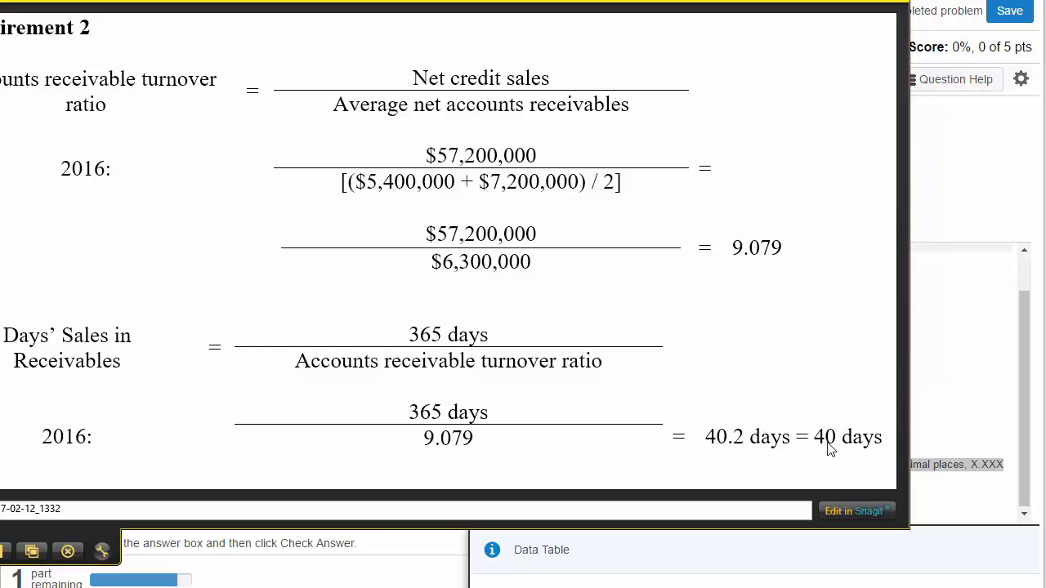
{"action": "left_click_drag", "start_coordinate": [789, 17], "coordinate": [404, 526]}
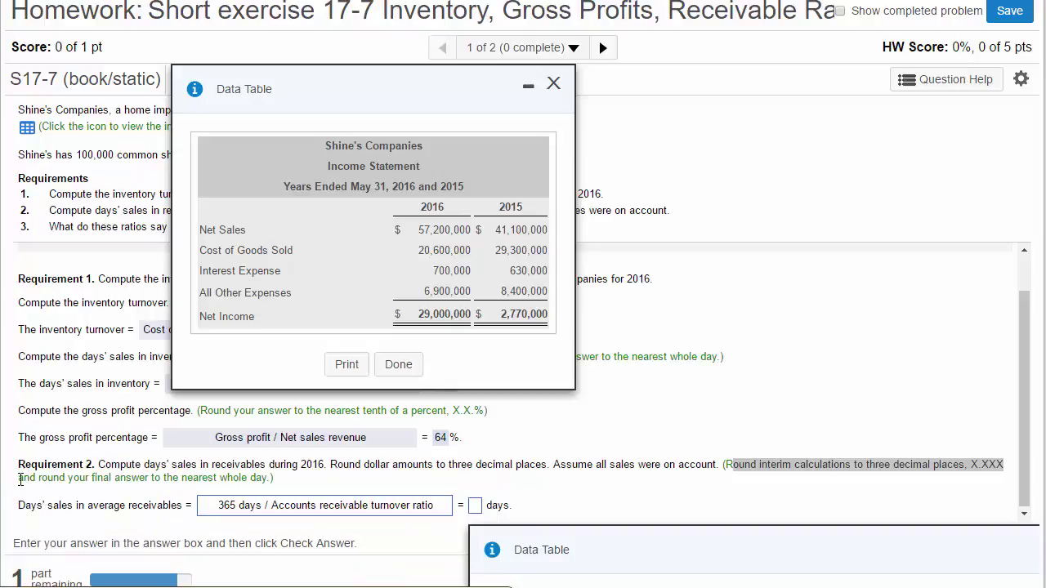
Step: Enter 40 as the days' sales in average receivables, close the balance sheet, and check the answer, dismissing the feedback
{"action": "left_click_drag", "start_coordinate": [20, 480], "coordinate": [272, 480]}
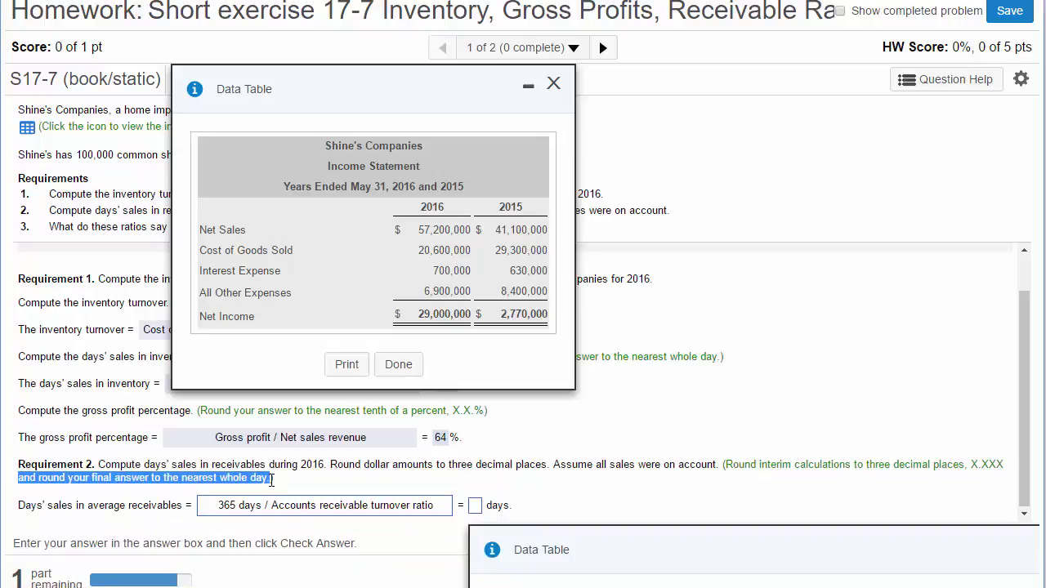
{"action": "left_click", "coordinate": [474, 506]}
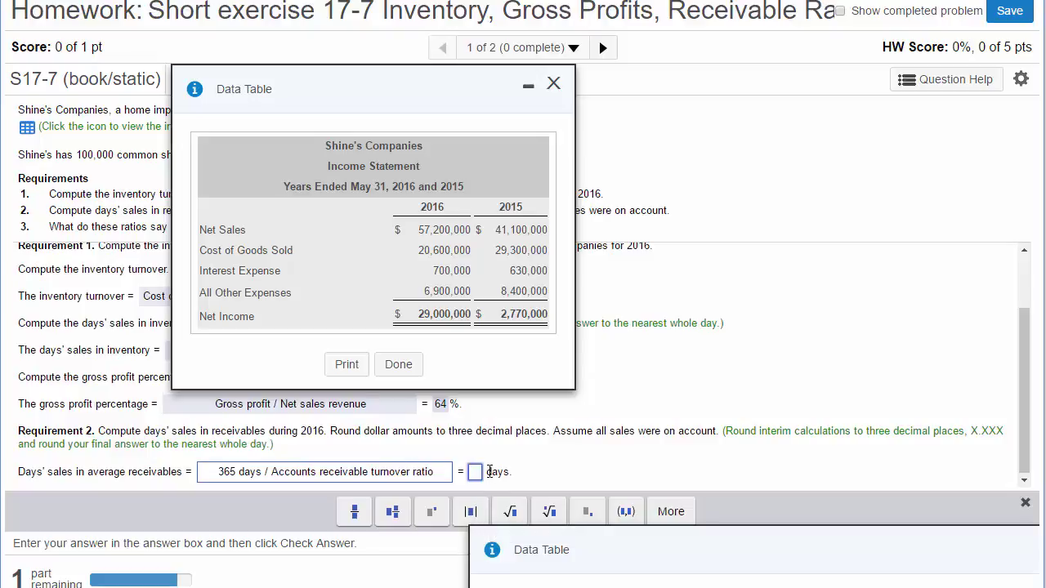
{"action": "type", "text": "40"}
{"action": "left_click", "coordinate": [842, 547]}
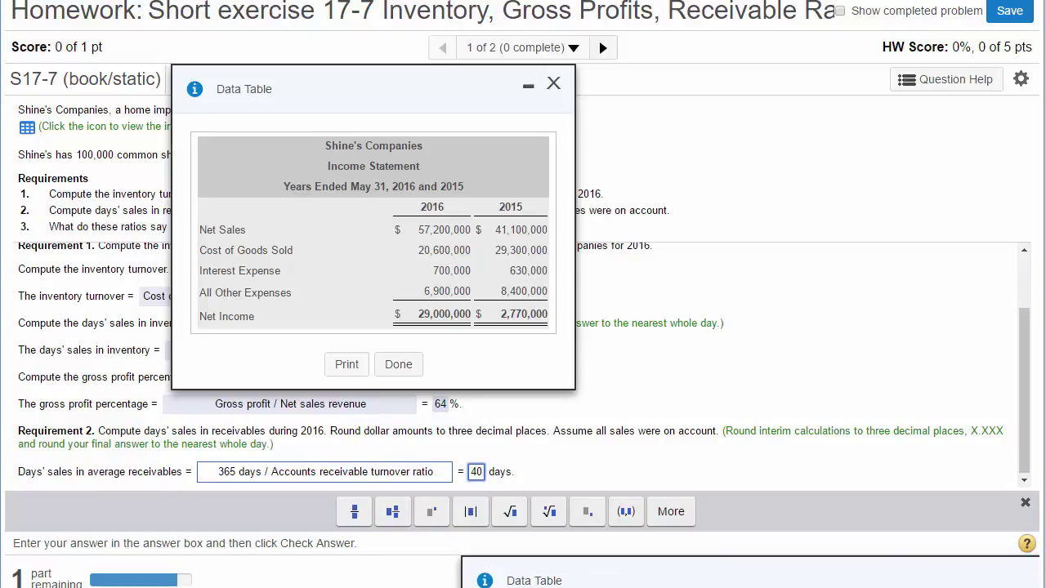
{"action": "left_click", "coordinate": [813, 572]}
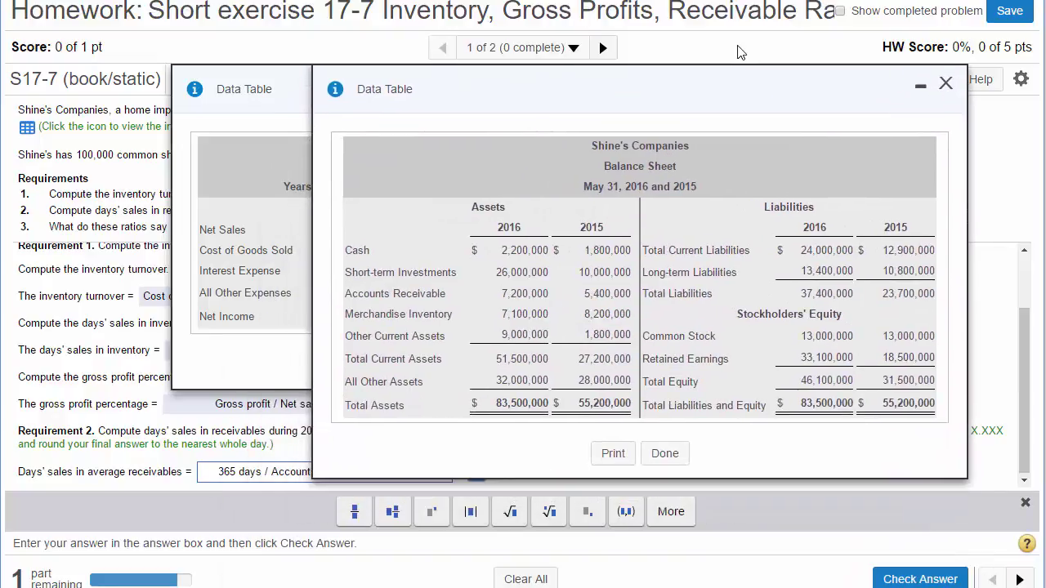
{"action": "left_click", "coordinate": [945, 83]}
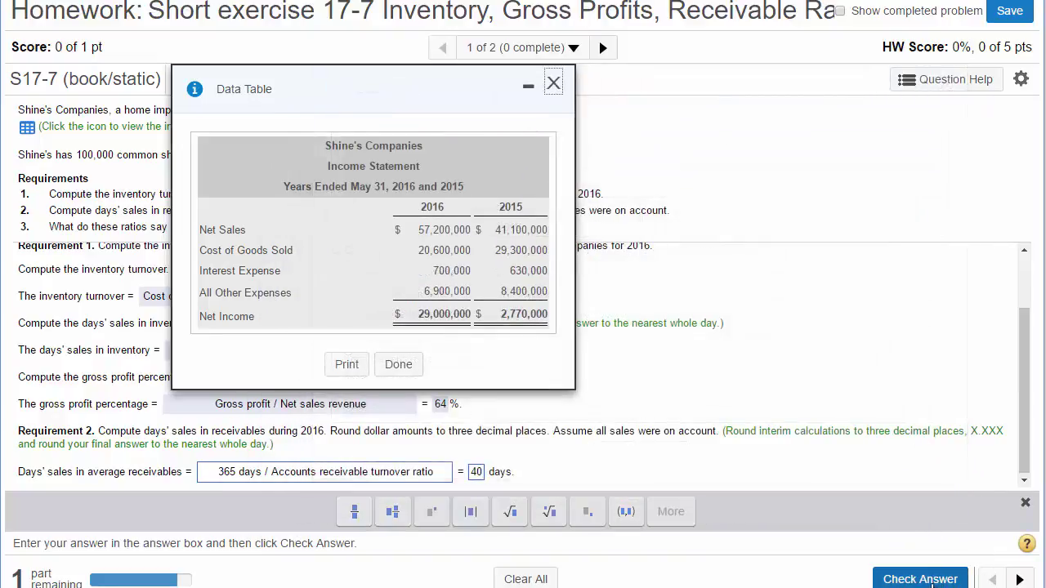
{"action": "left_click", "coordinate": [932, 582]}
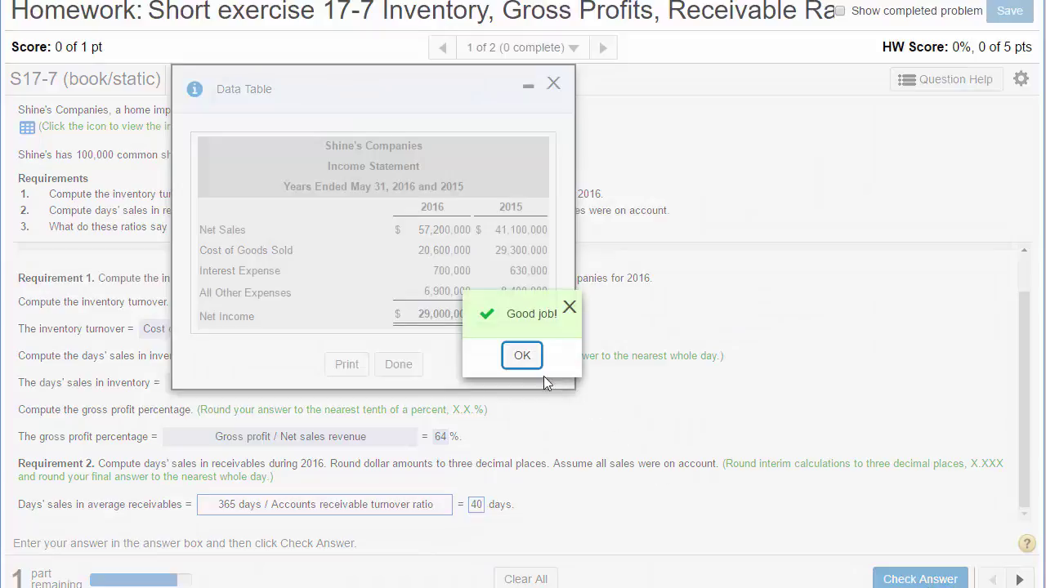
{"action": "left_click", "coordinate": [522, 355]}
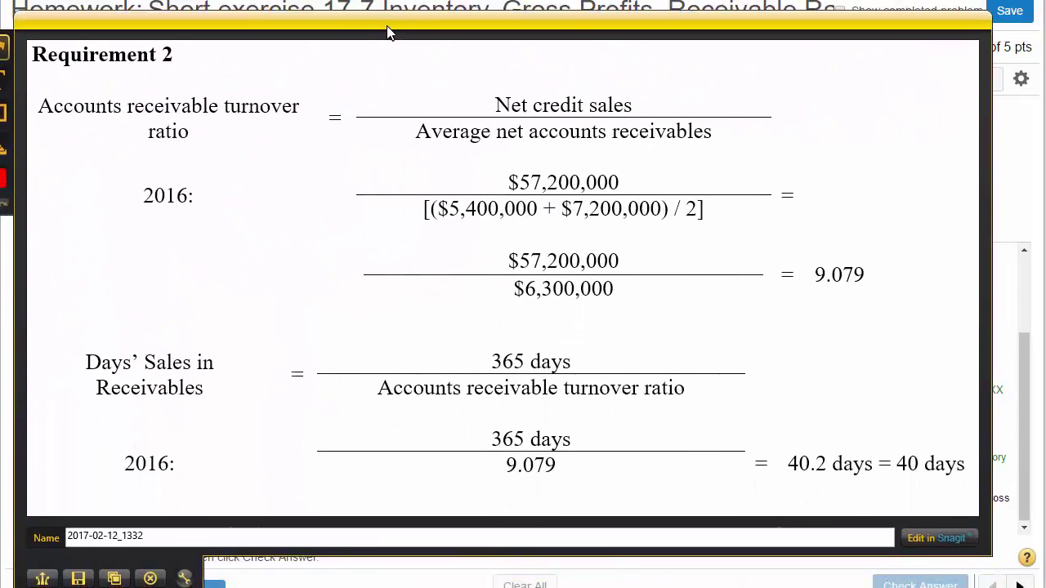
Step: Move the Snagit capture off the homework page and highlight Requirement 3's question with its industry averages
{"action": "left_click_drag", "start_coordinate": [387, 26], "coordinate": [378, 18]}
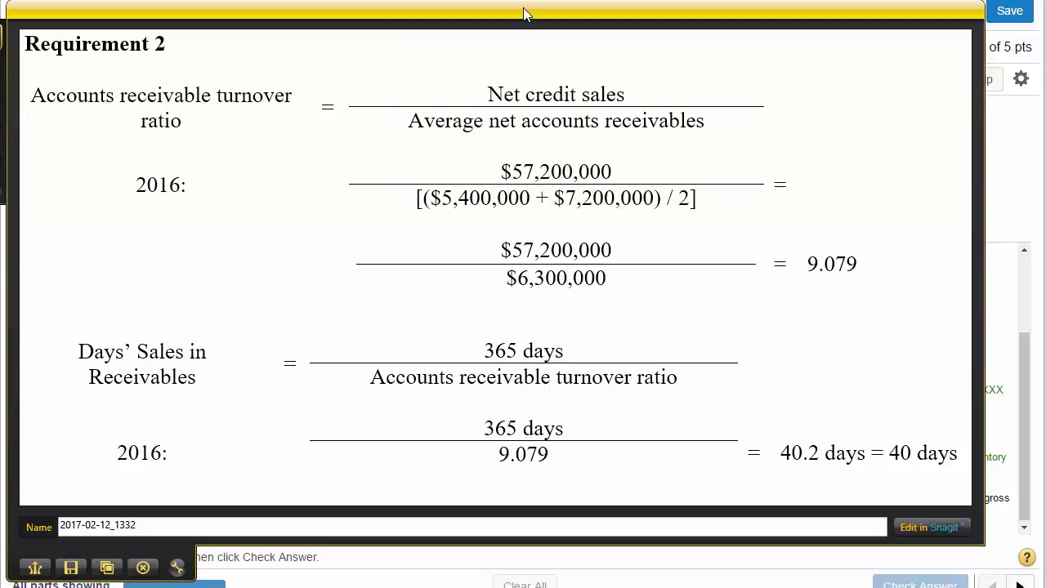
{"action": "left_click_drag", "start_coordinate": [523, 11], "coordinate": [479, 587]}
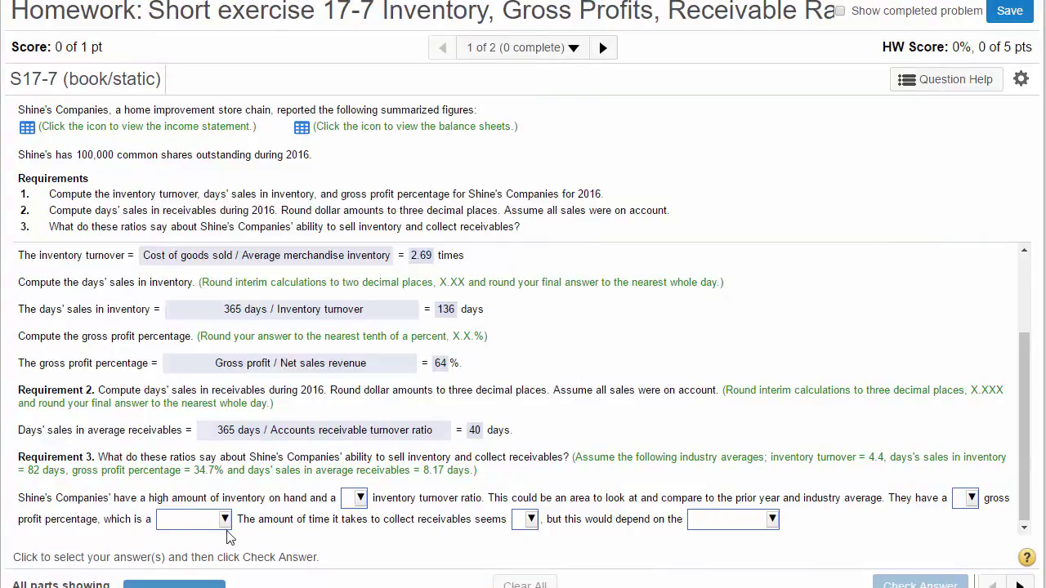
{"action": "left_click_drag", "start_coordinate": [99, 453], "coordinate": [486, 476]}
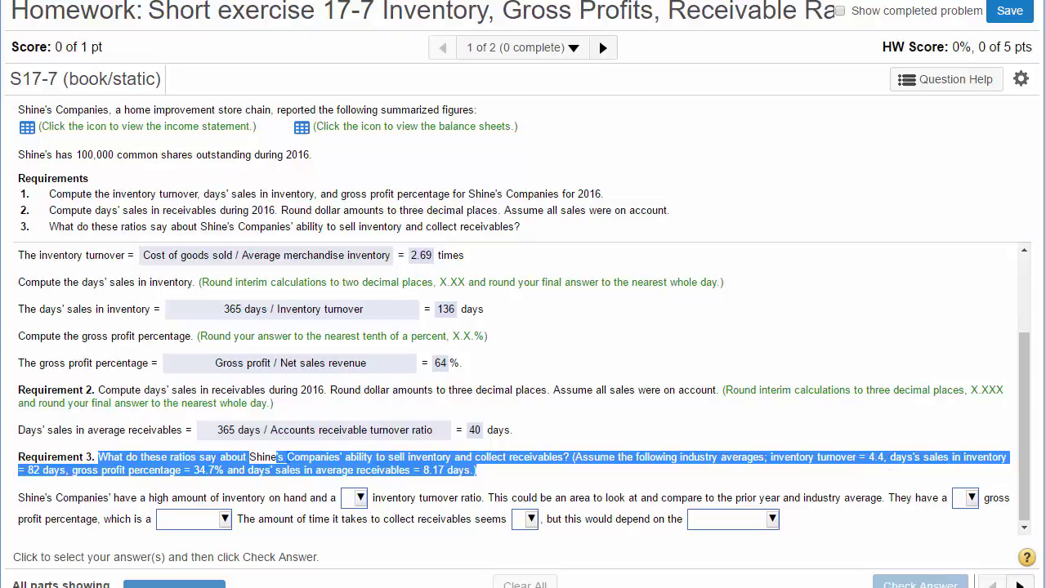
{"action": "key", "text": "alt+Tab"}
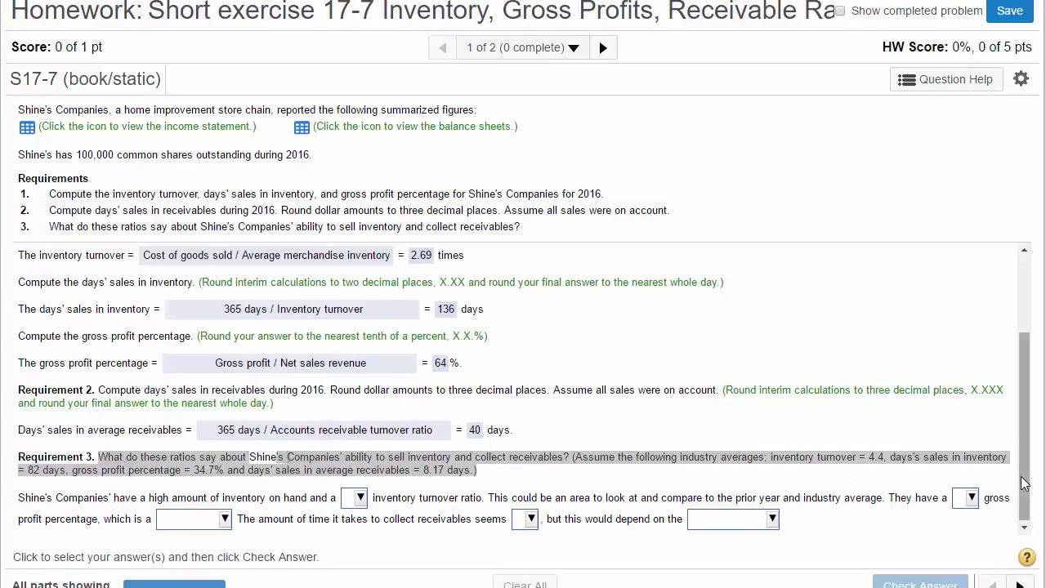
Step: Review the computed ratios and choose "low" for the inventory turnover ratio in Requirement 3's statement
{"action": "left_click_drag", "start_coordinate": [1024, 483], "coordinate": [1026, 404]}
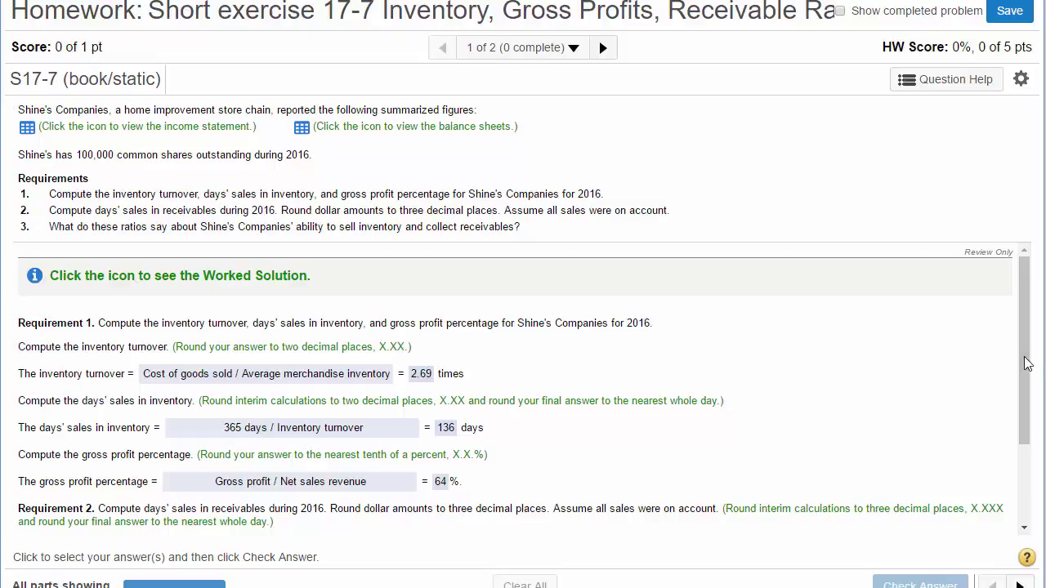
{"action": "left_click_drag", "start_coordinate": [1027, 364], "coordinate": [1026, 478]}
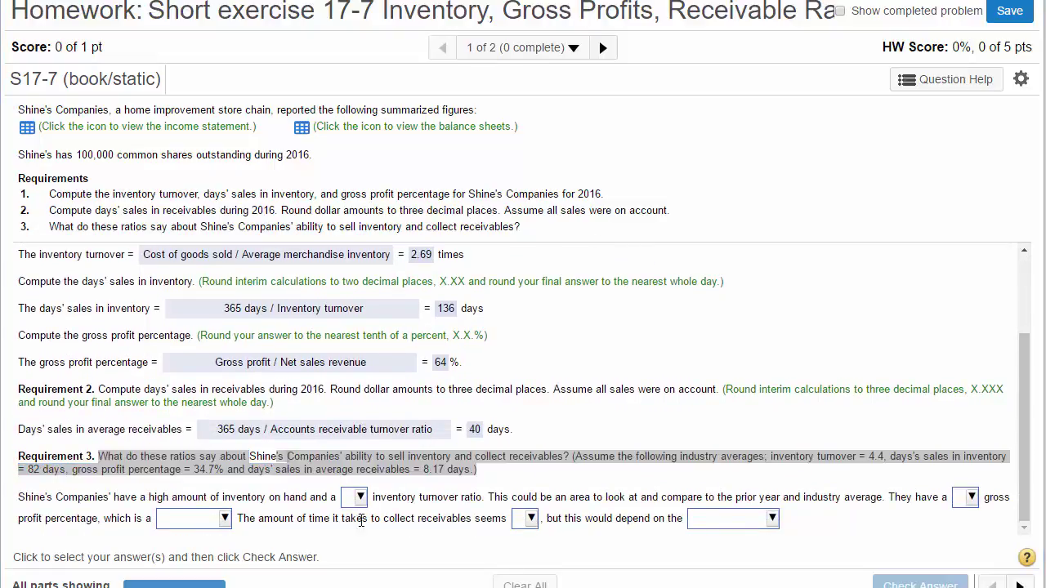
{"action": "left_click", "coordinate": [355, 497]}
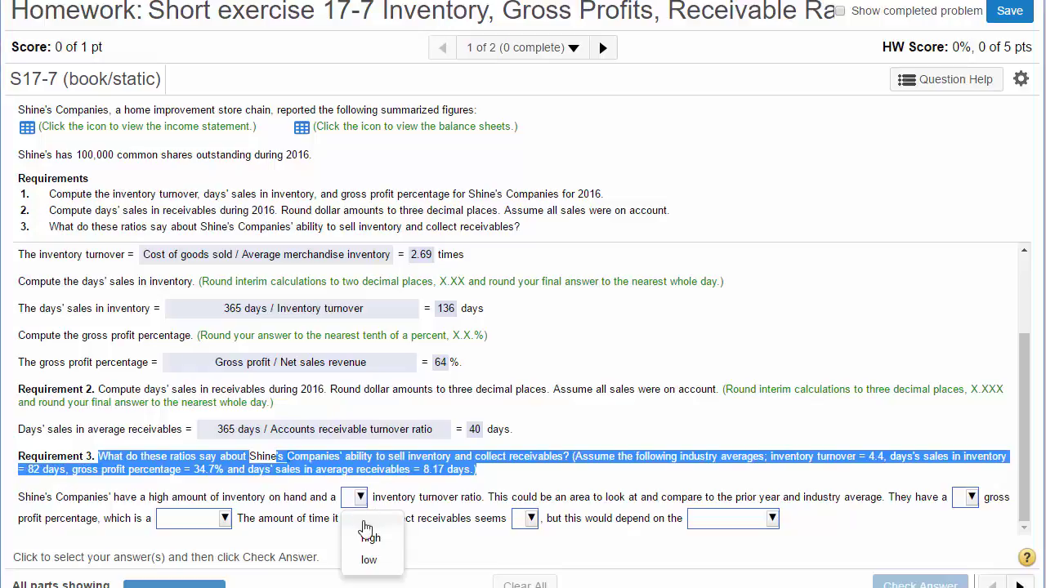
{"action": "left_click", "coordinate": [369, 560]}
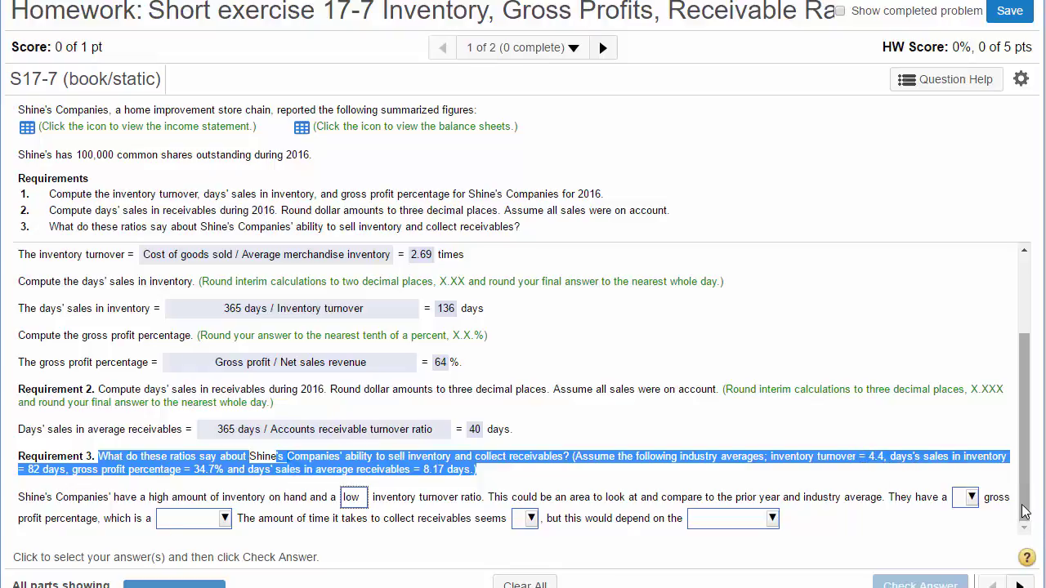
Step: Describe the gross profit percentage in Requirement 3's statement as "high" and as a "good indicator."
{"action": "left_click_drag", "start_coordinate": [1024, 511], "coordinate": [1036, 496]}
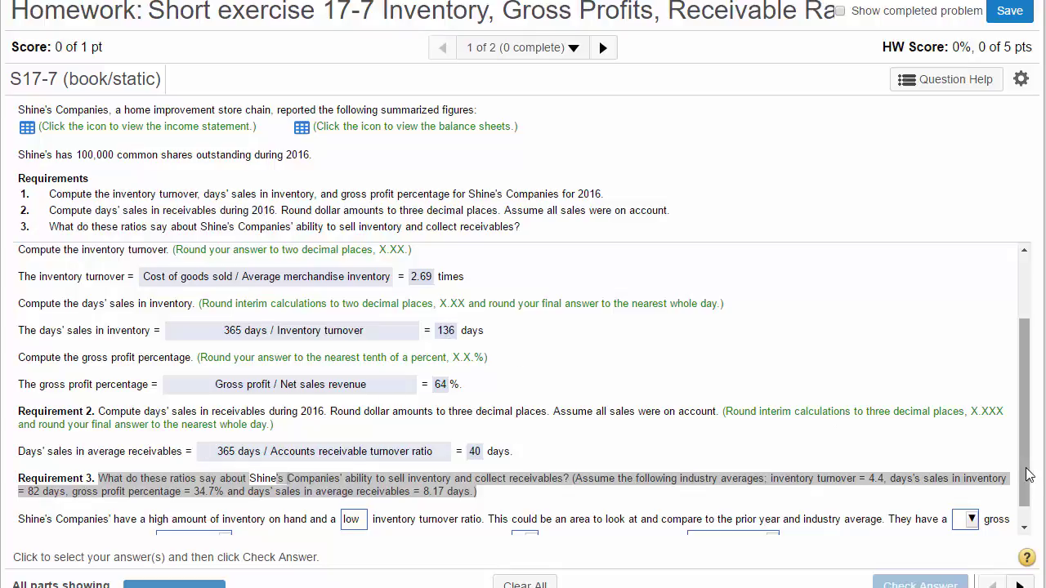
{"action": "left_click_drag", "start_coordinate": [1028, 491], "coordinate": [1027, 505]}
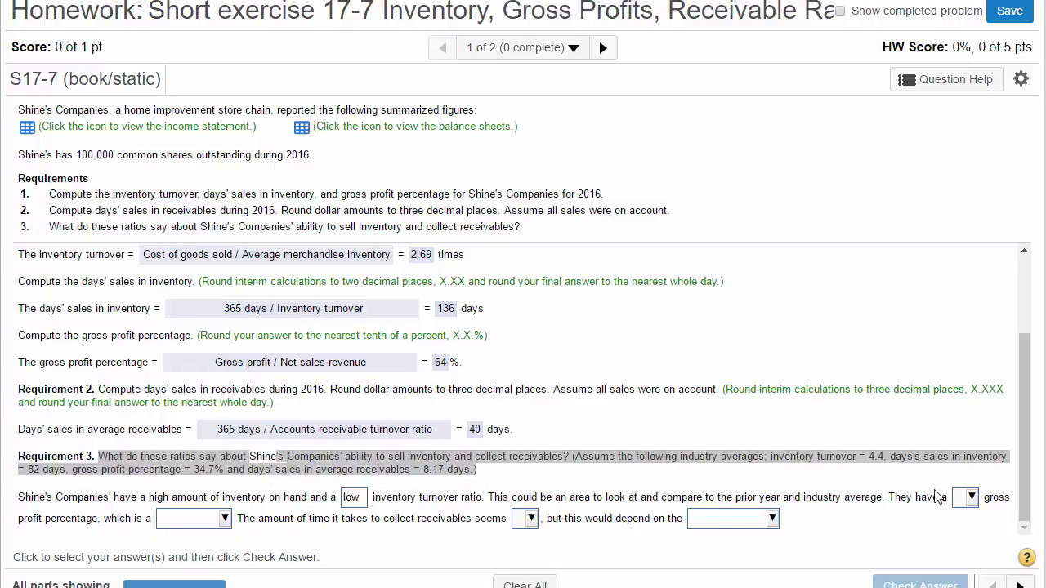
{"action": "left_click", "coordinate": [975, 509]}
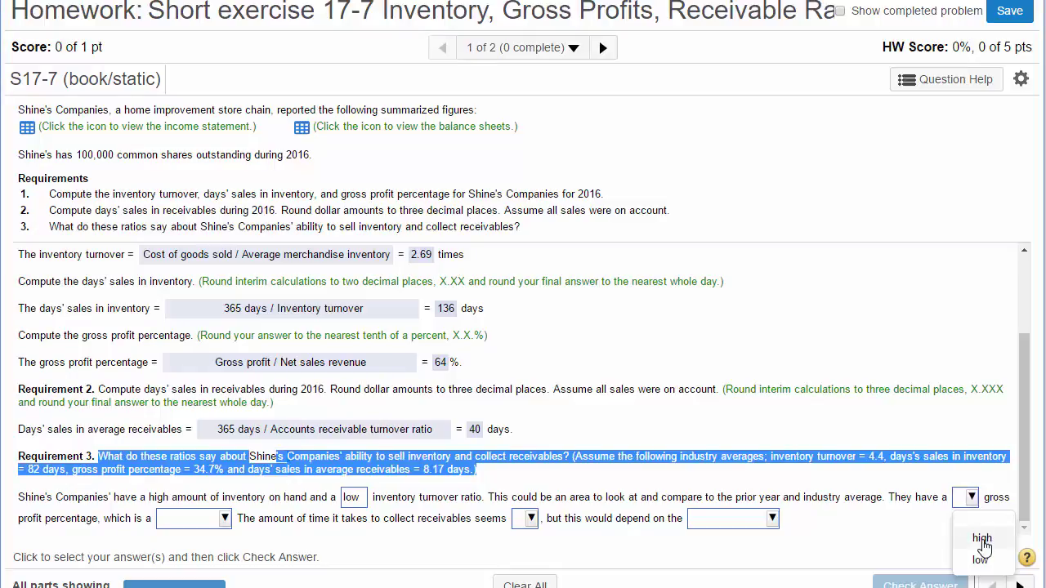
{"action": "left_click", "coordinate": [980, 538]}
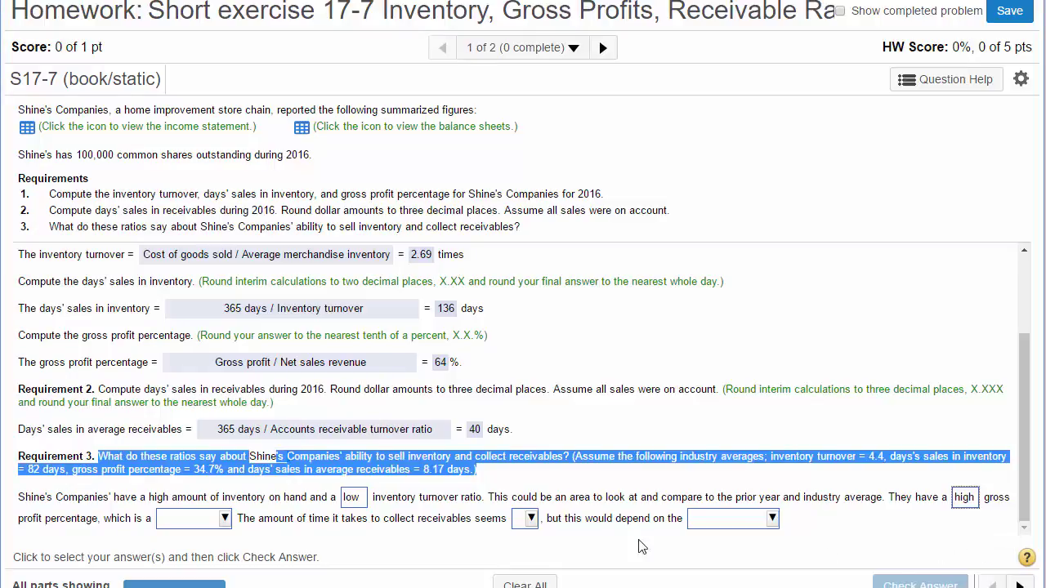
{"action": "left_click", "coordinate": [225, 523]}
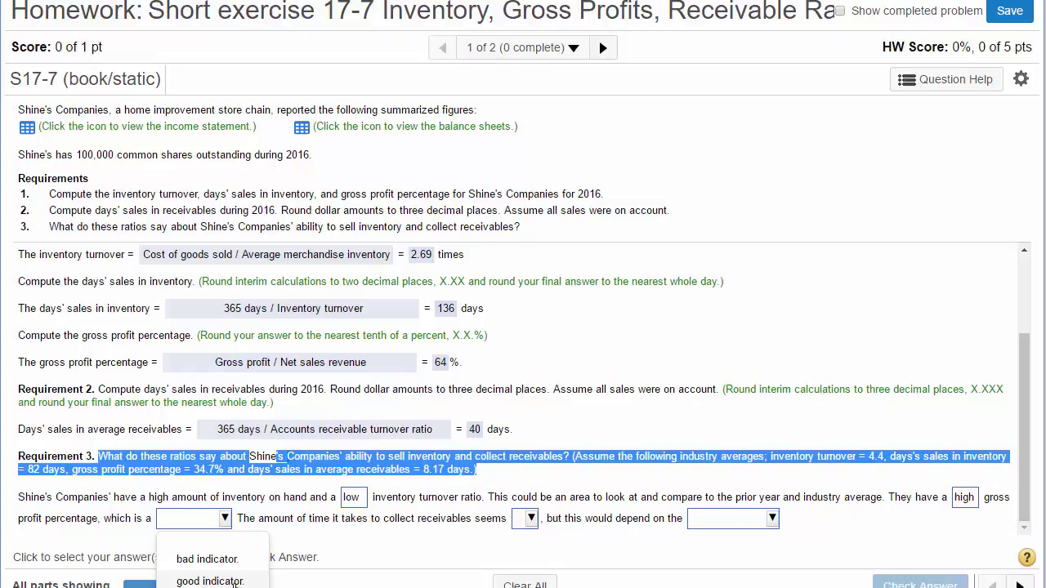
{"action": "left_click", "coordinate": [236, 581]}
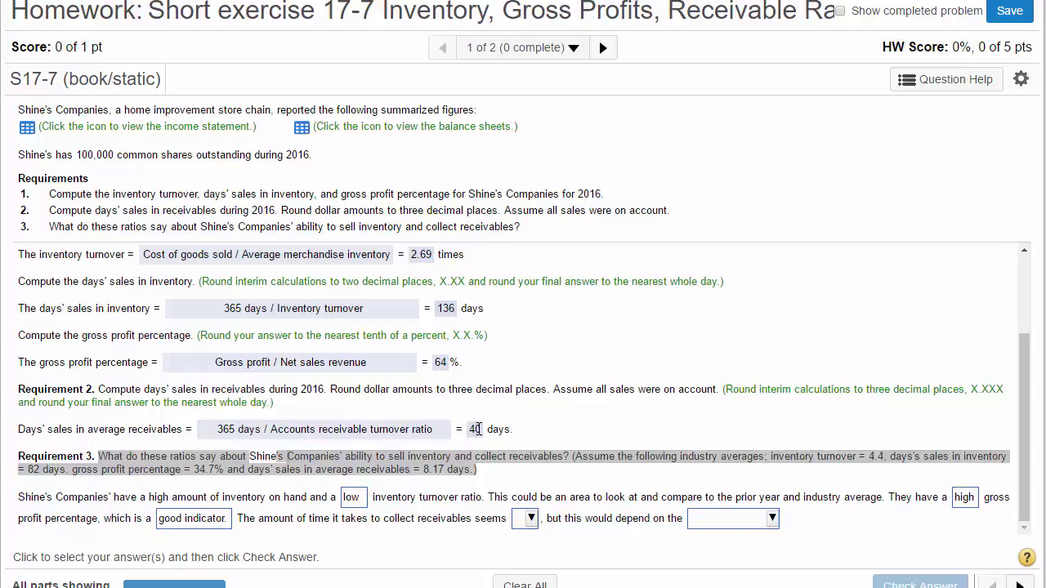
Step: Complete the receivables sentence with "high" for collection time and "credit terms." as what it depends on, then check the answer and dismiss the feedback
{"action": "left_click", "coordinate": [530, 519]}
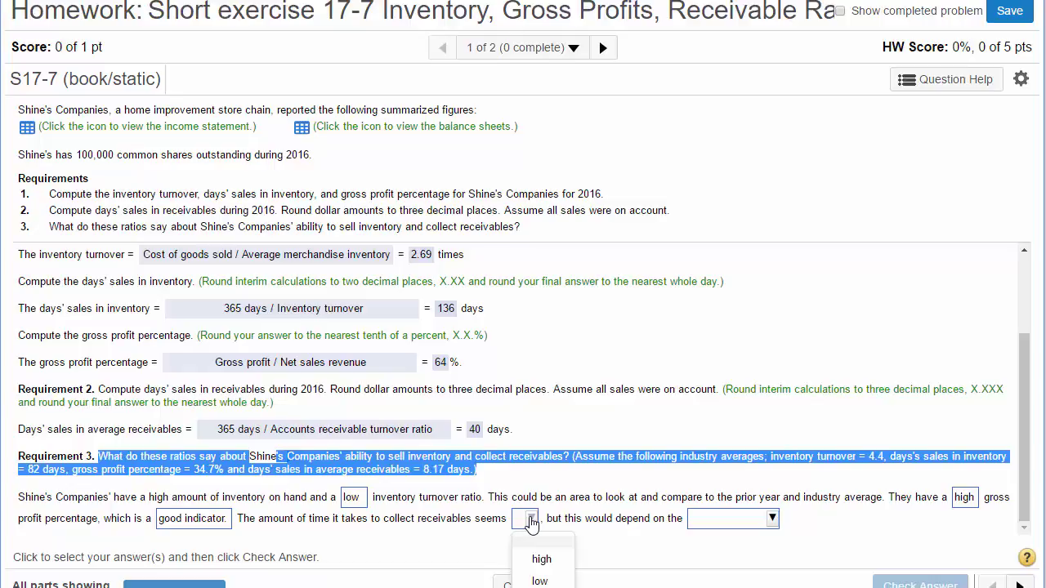
{"action": "left_click", "coordinate": [542, 560]}
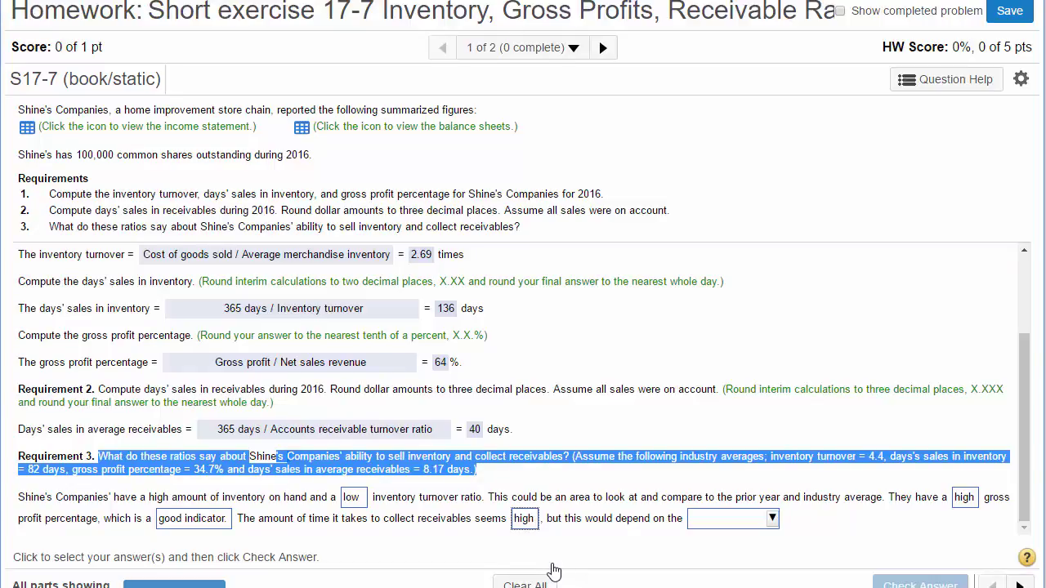
{"action": "left_click", "coordinate": [554, 570]}
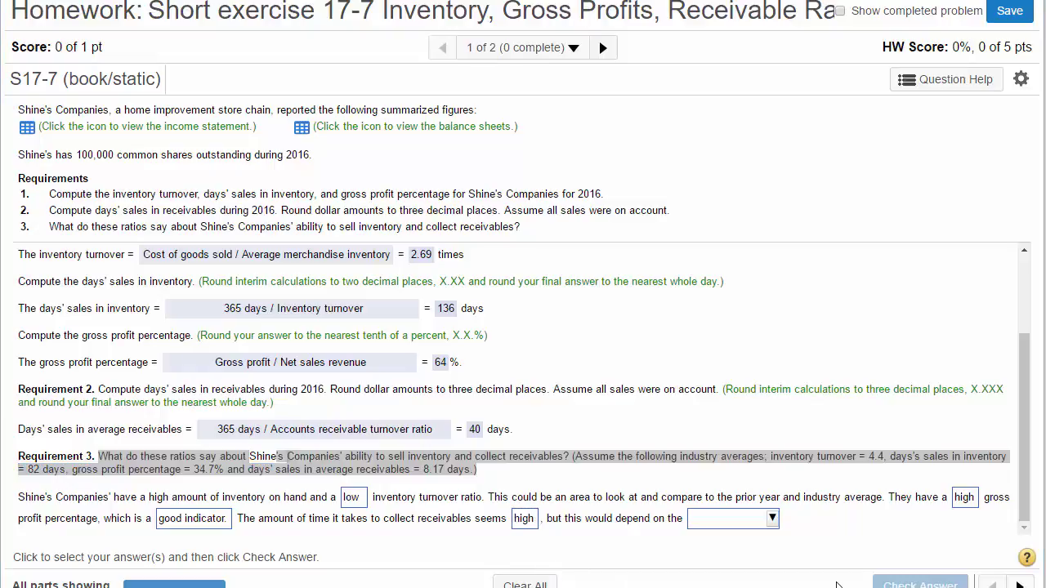
{"action": "left_click", "coordinate": [772, 518]}
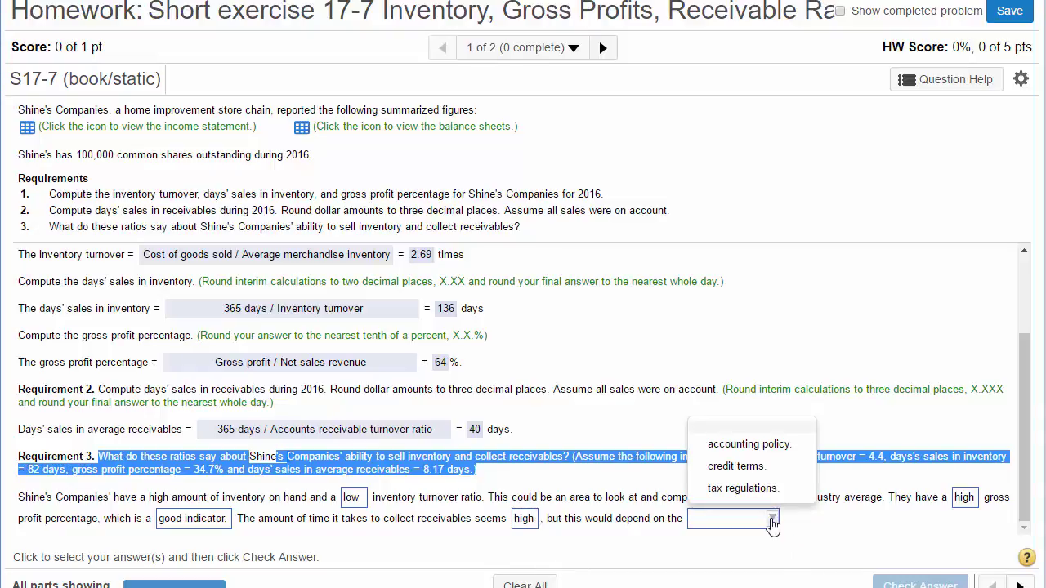
{"action": "left_click", "coordinate": [764, 467]}
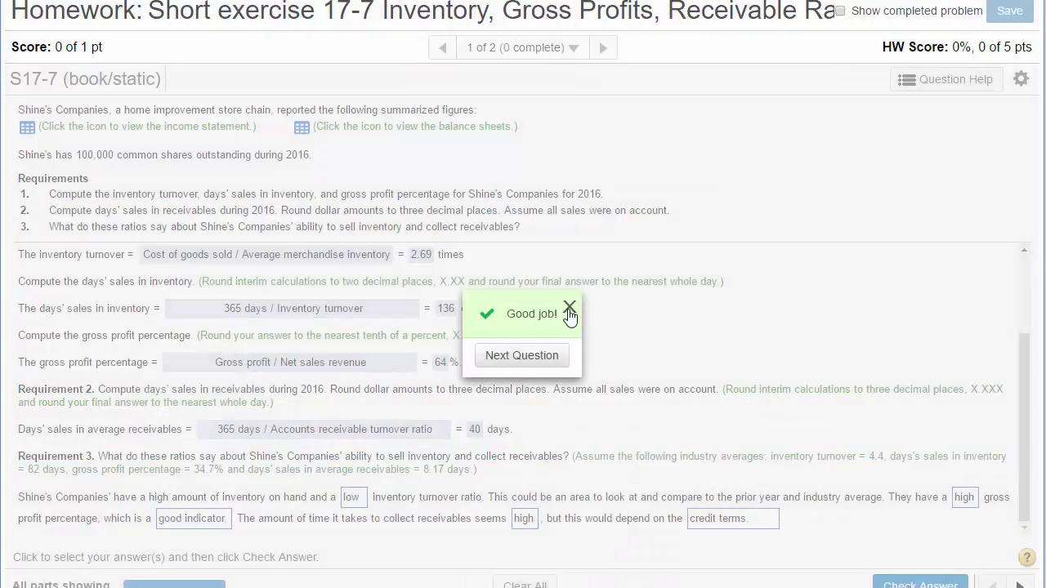
{"action": "left_click", "coordinate": [569, 308]}
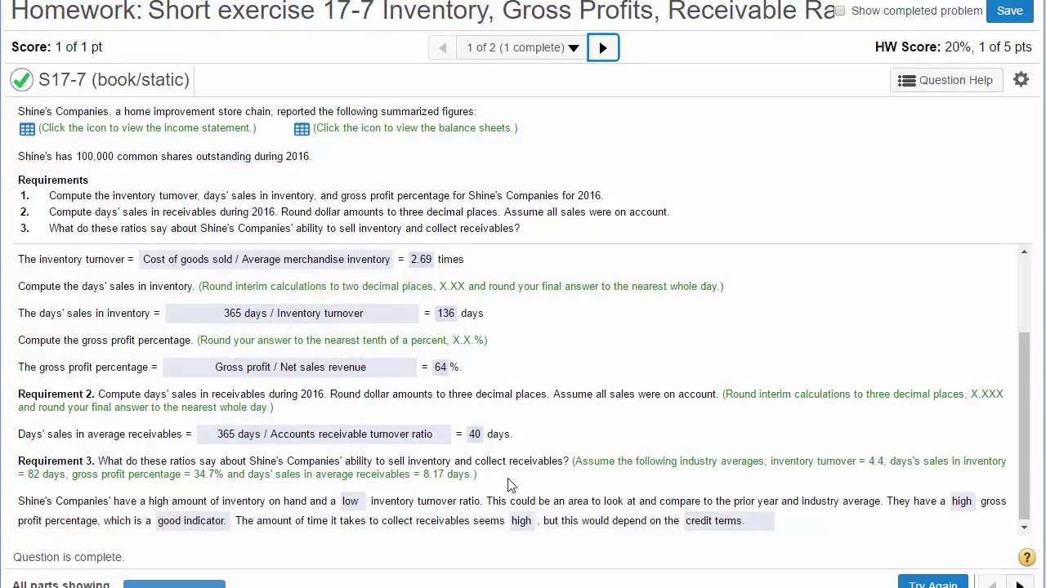